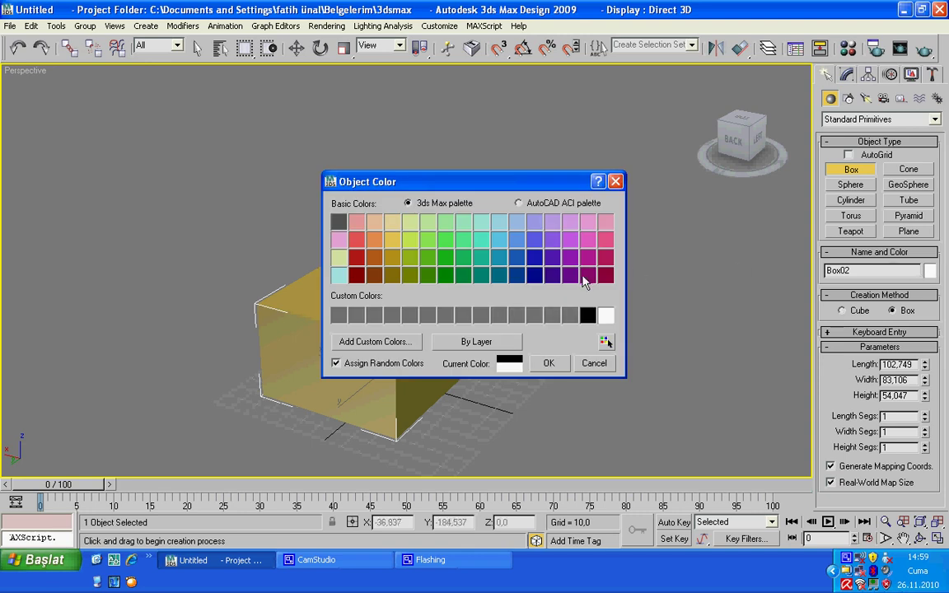
- Set the box's object color to teal green and convert the box to an Editable Poly
{"action": "left_click", "coordinate": [485, 261]}
{"action": "left_click", "coordinate": [549, 365]}
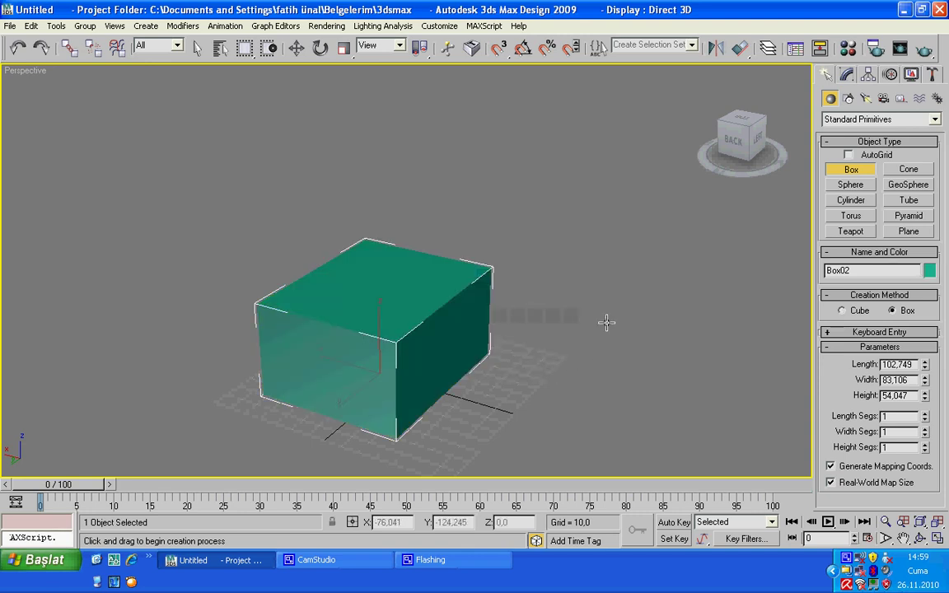
{"action": "key", "text": "alt"}
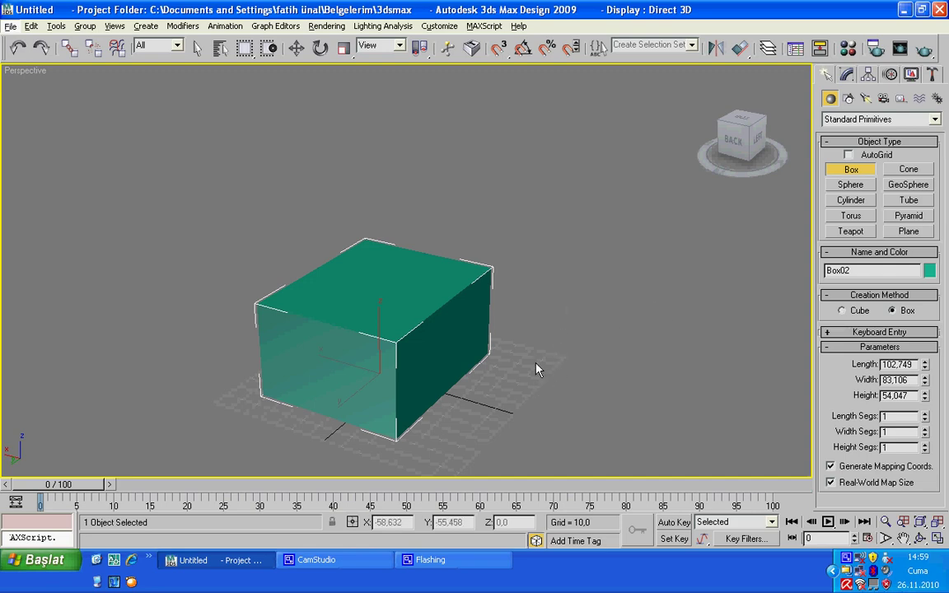
{"action": "right_click", "coordinate": [402, 353]}
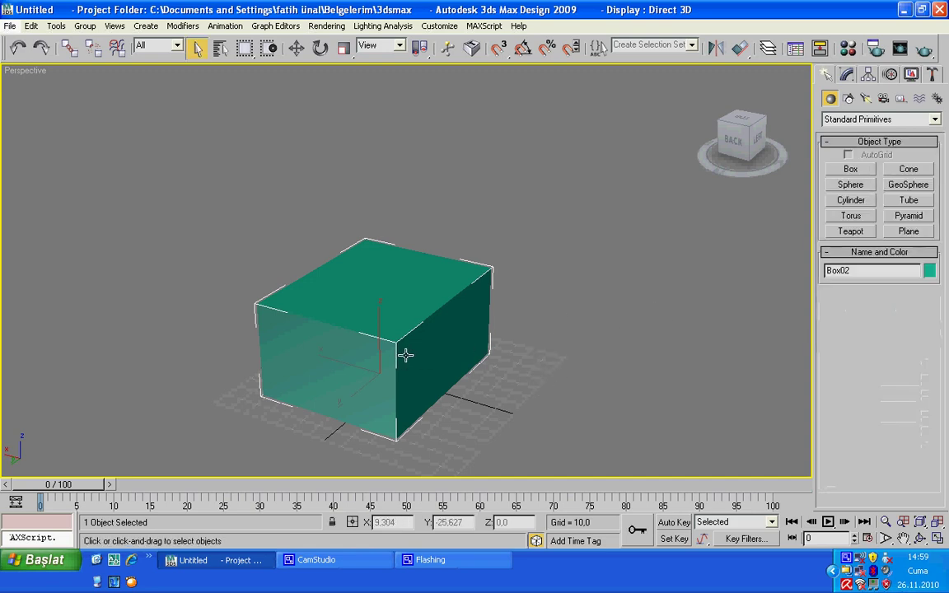
{"action": "right_click", "coordinate": [405, 354]}
{"action": "mouse_move", "coordinate": [432, 489]}
{"action": "left_click", "coordinate": [536, 556]}
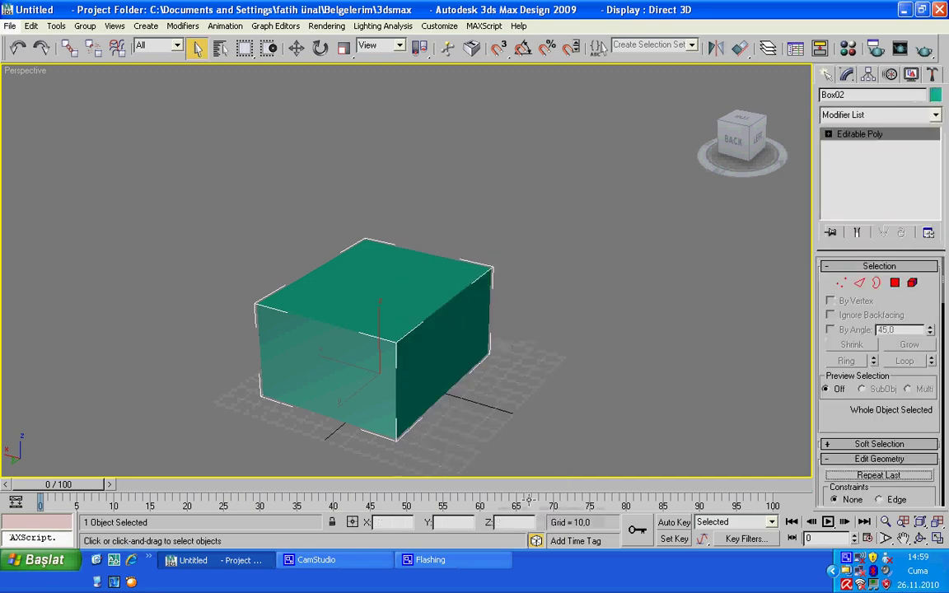
- Enter Polygon sub-object level on the box and select its front face
{"action": "left_click", "coordinate": [828, 134]}
{"action": "left_click", "coordinate": [859, 181]}
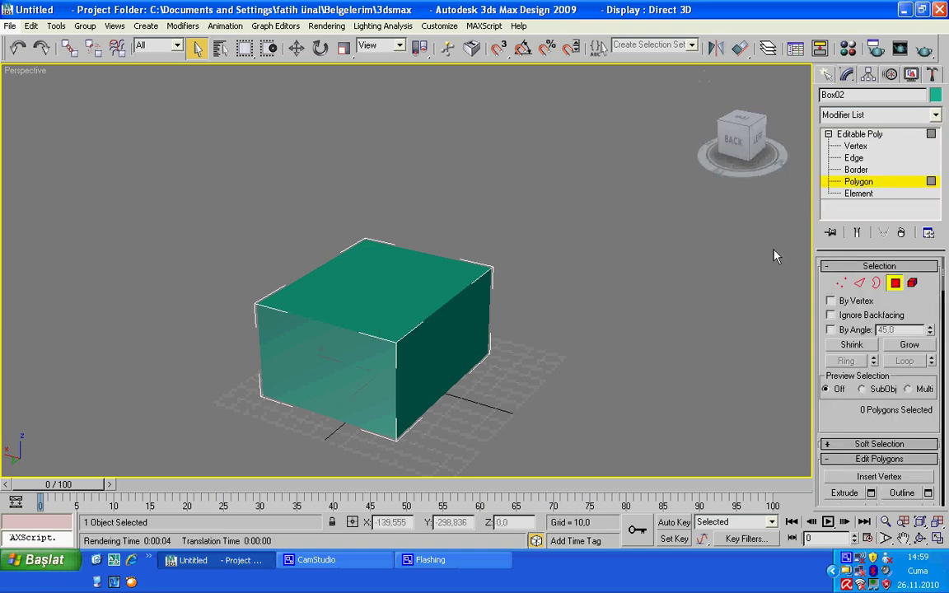
{"action": "left_click", "coordinate": [449, 342]}
{"action": "left_click", "coordinate": [396, 266]}
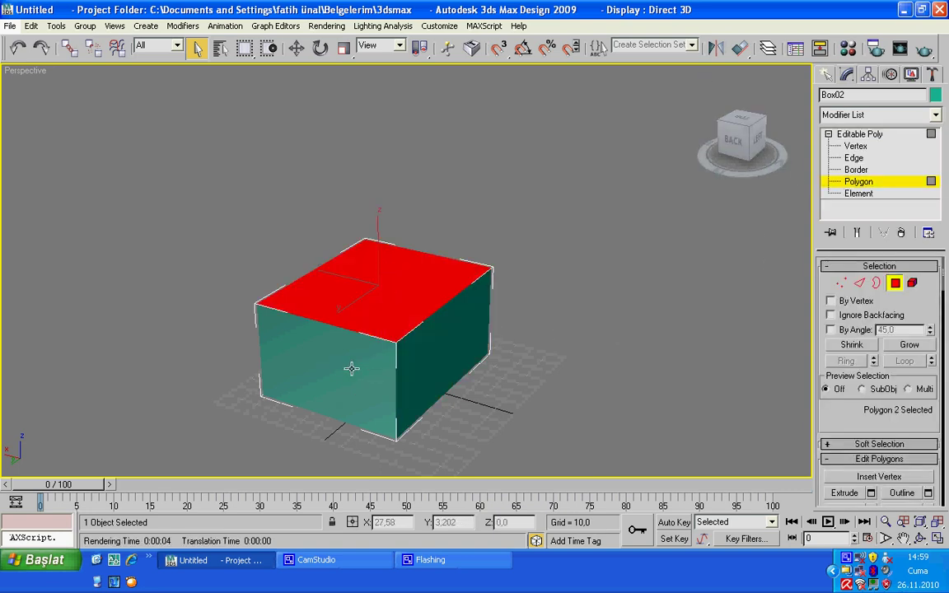
{"action": "left_click", "coordinate": [349, 366]}
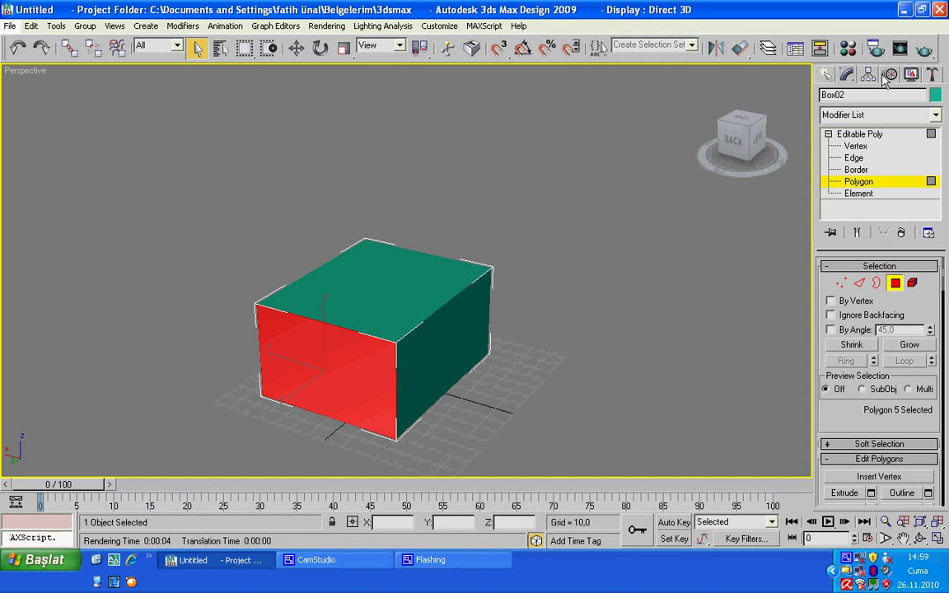
- Assign the 01 - Default material to the selected face and reset all settings of its Color Correction map
{"action": "key", "text": "m"}
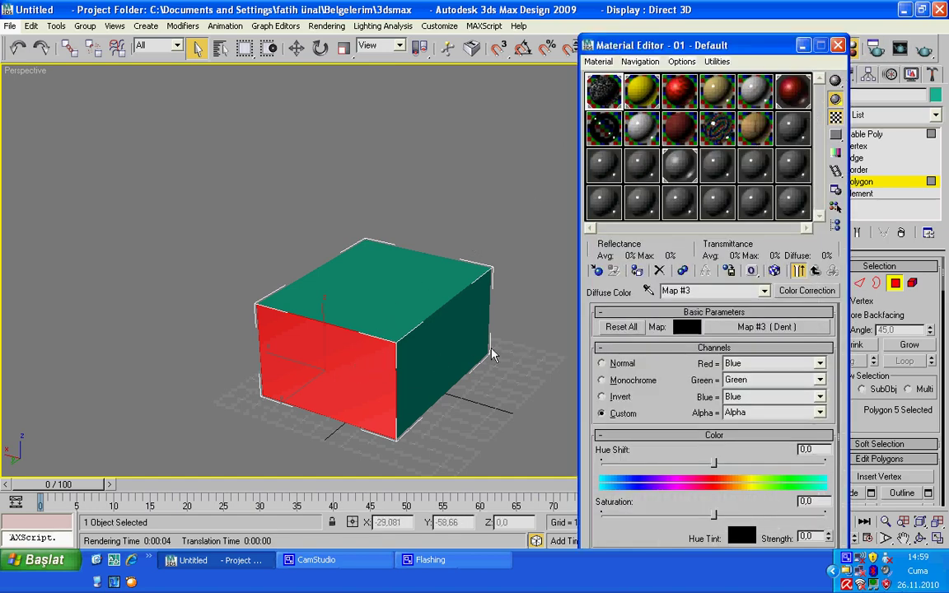
{"action": "left_click", "coordinate": [636, 271]}
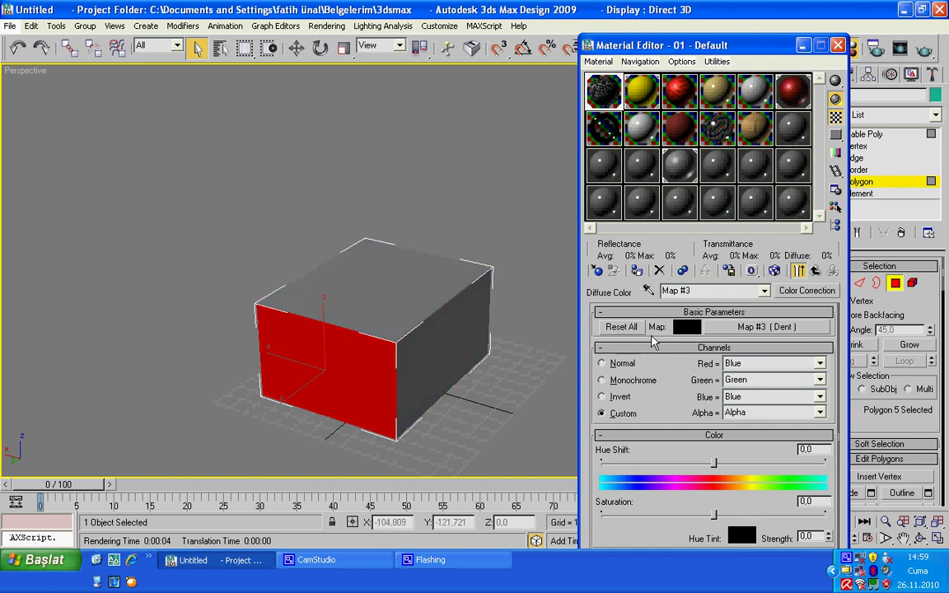
{"action": "left_click", "coordinate": [621, 327]}
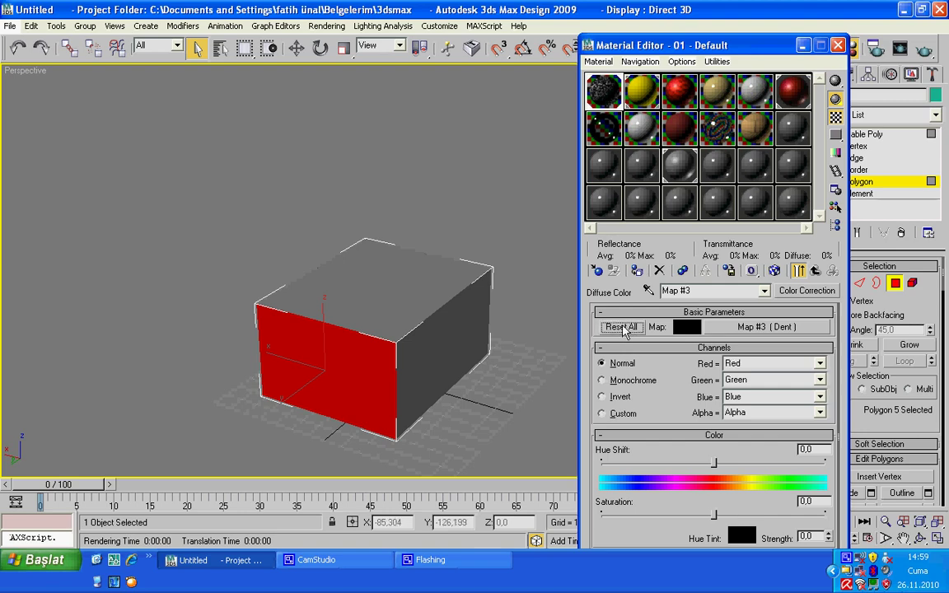
- Examine the available 2D and 3D map types and the selected object's maps in the Material/Map Browser, comparing its list views
{"action": "left_click", "coordinate": [807, 290]}
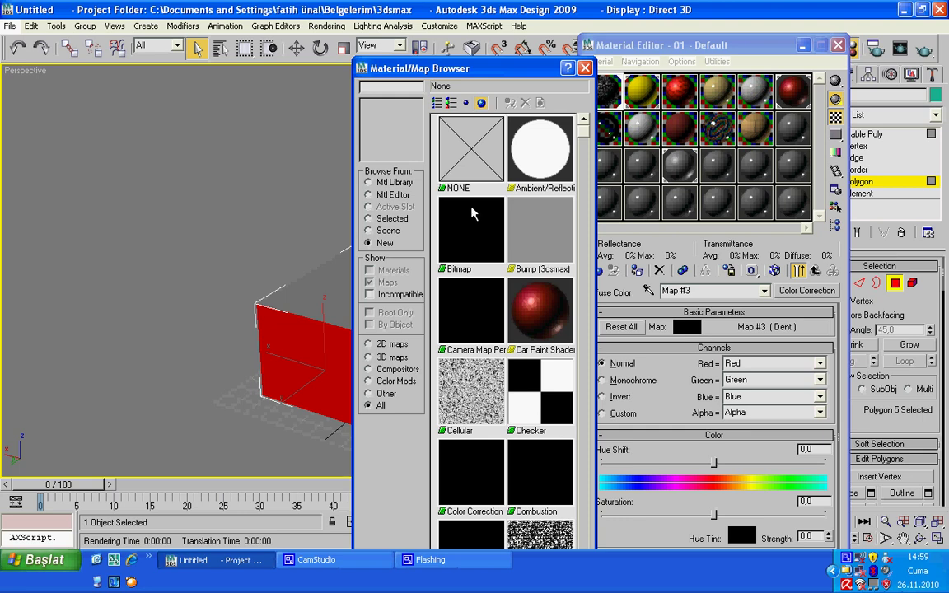
{"action": "scroll", "coordinate": [379, 231], "scroll_direction": "down", "scroll_amount": 2}
{"action": "scroll", "coordinate": [356, 224], "scroll_direction": "up", "scroll_amount": 2}
{"action": "left_click", "coordinate": [368, 344]}
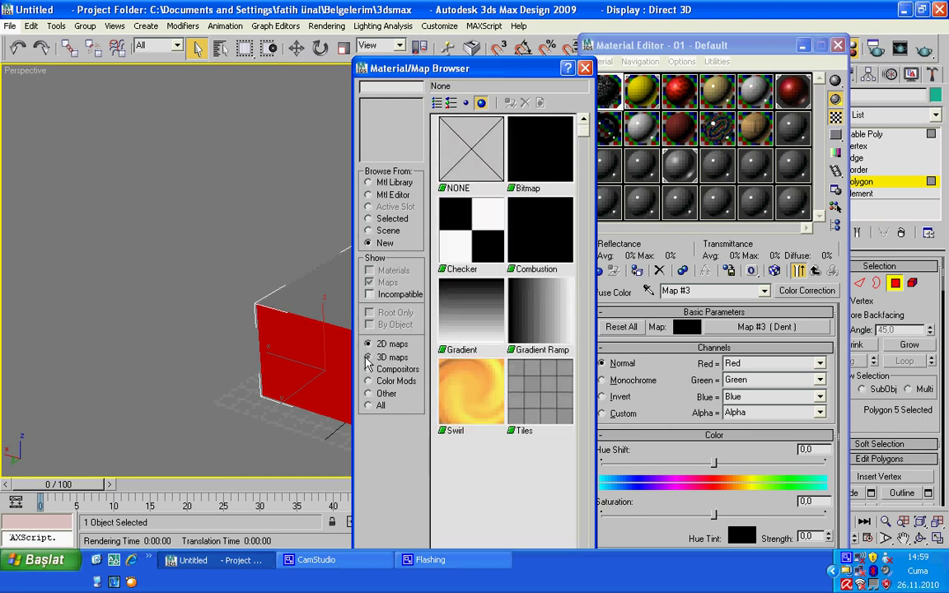
{"action": "left_click", "coordinate": [369, 358]}
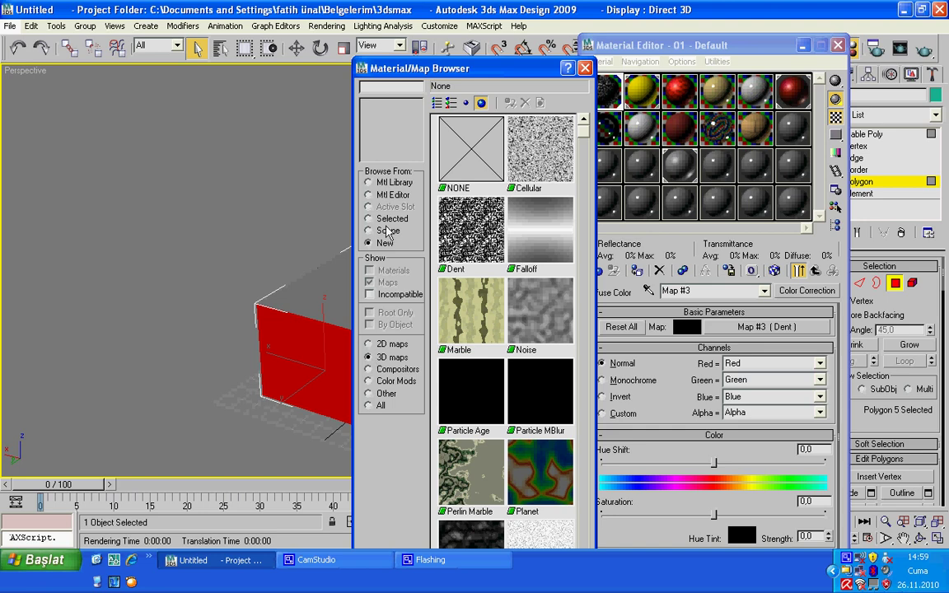
{"action": "left_click", "coordinate": [368, 219]}
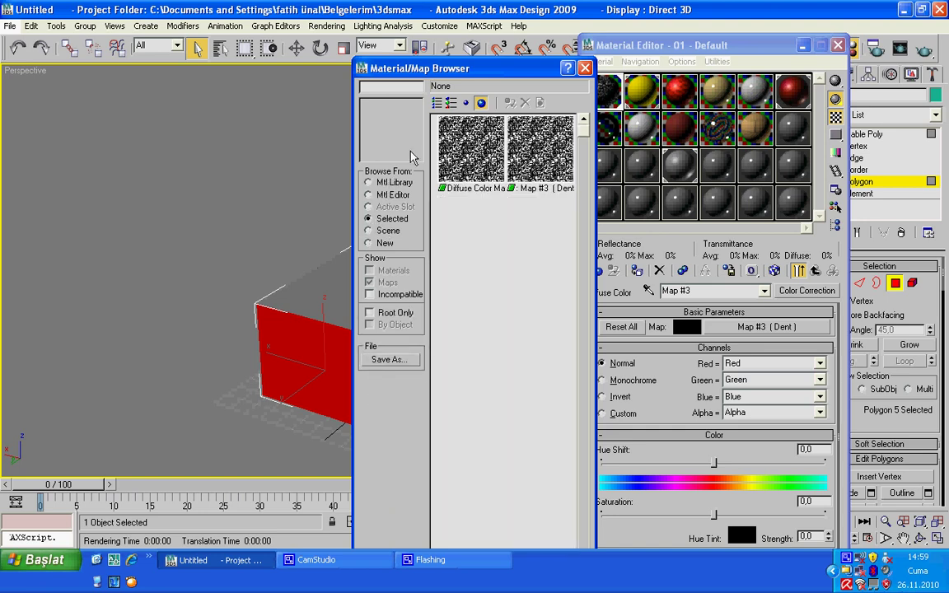
{"action": "left_click", "coordinate": [450, 103]}
{"action": "left_click", "coordinate": [436, 102]}
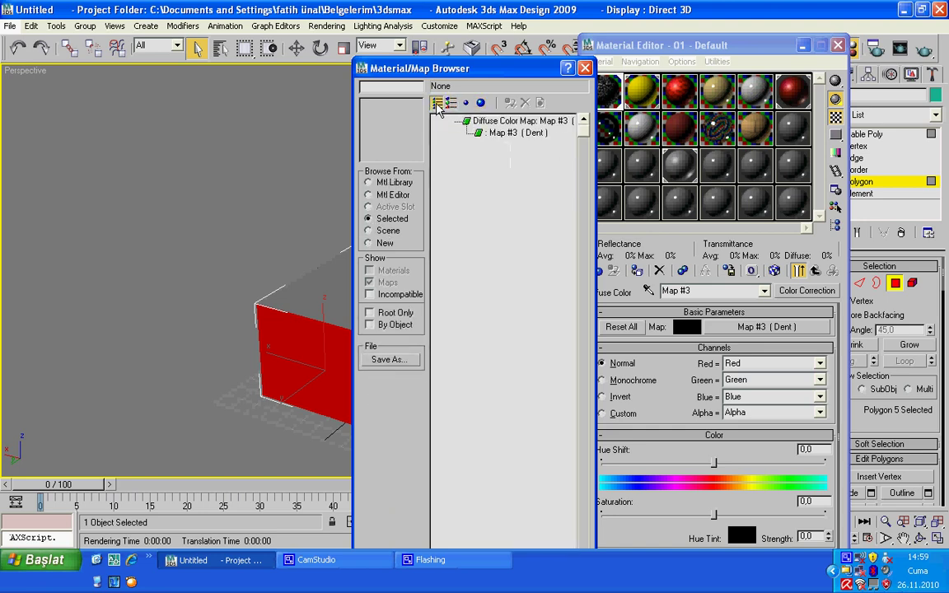
{"action": "left_click", "coordinate": [471, 122]}
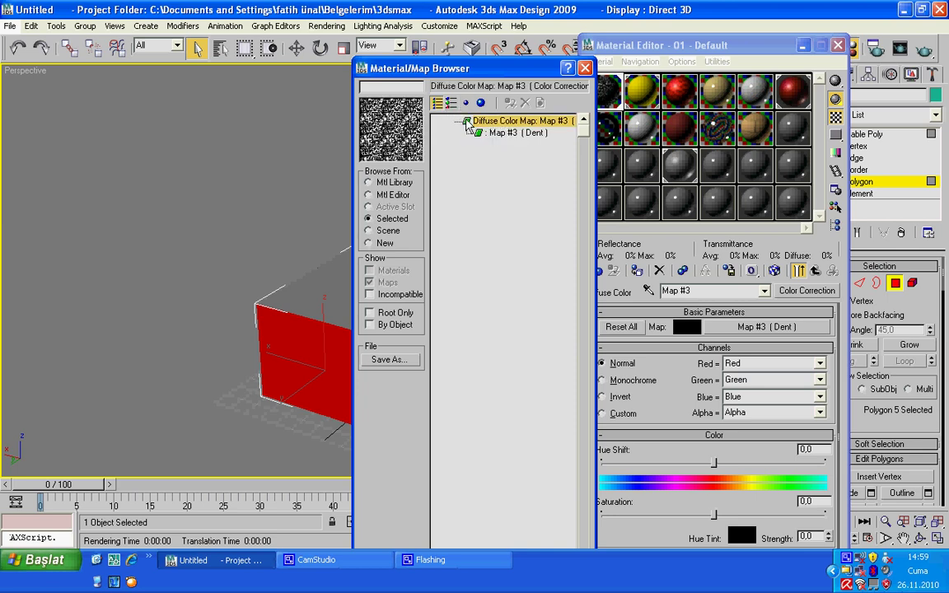
{"action": "left_click", "coordinate": [451, 102]}
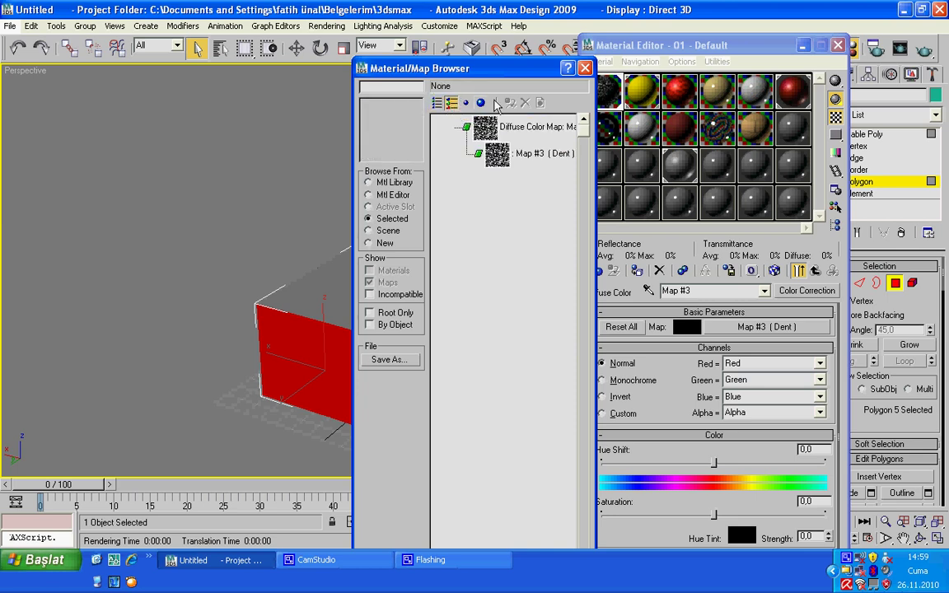
{"action": "left_click", "coordinate": [585, 67]}
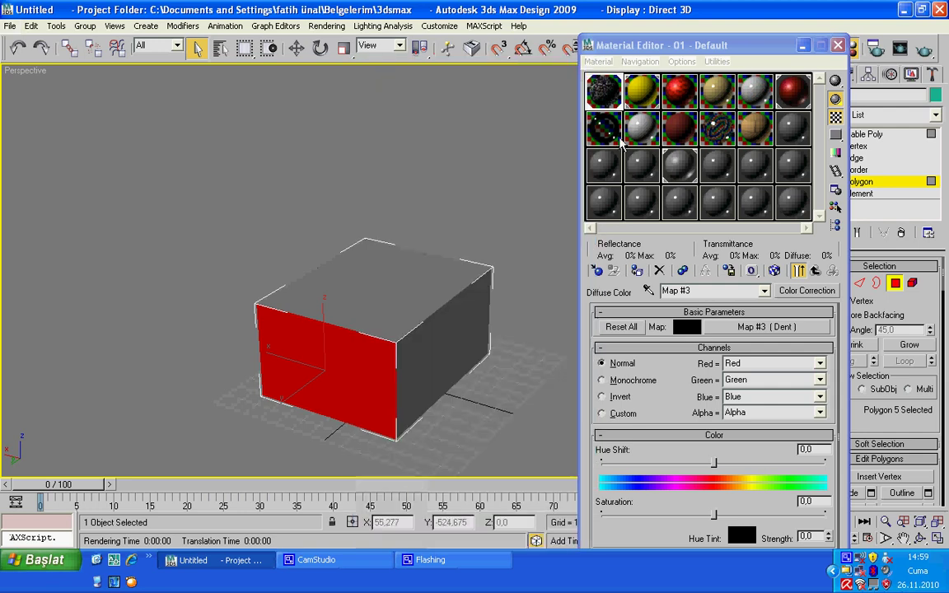
- Replace the Dent map inside the Color Correction with a Checker map, keeping the old map as a sub-map
{"action": "left_click", "coordinate": [768, 327]}
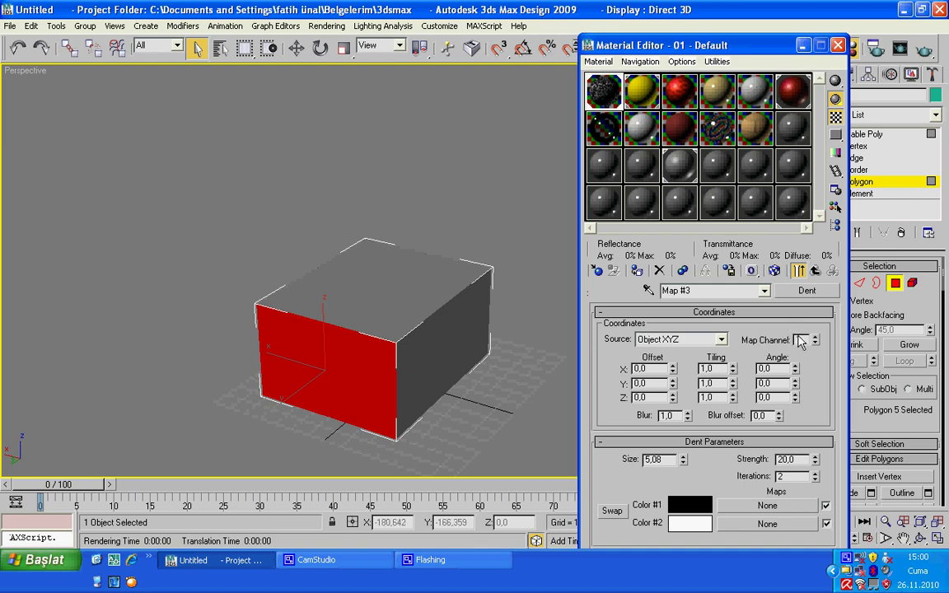
{"action": "left_click", "coordinate": [800, 293]}
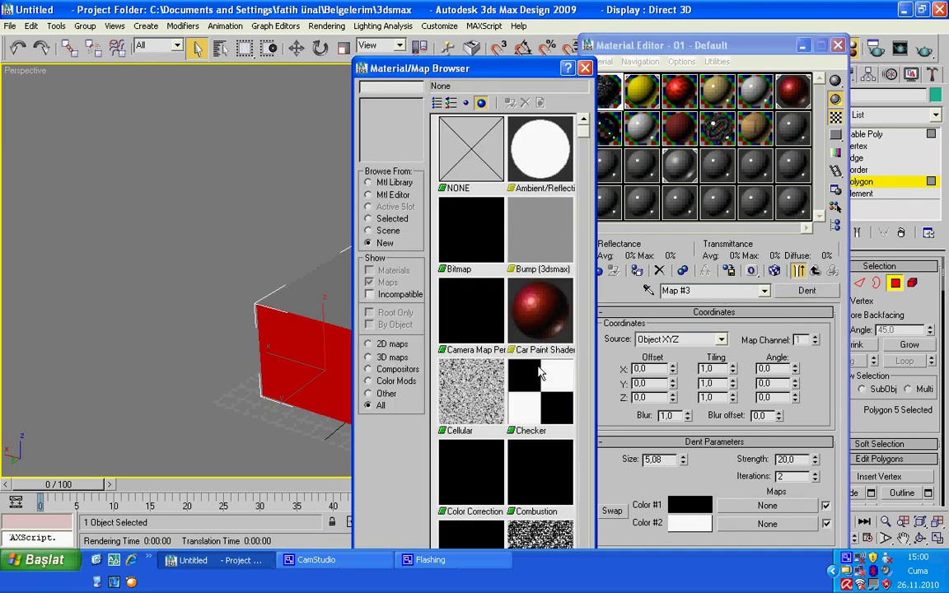
{"action": "left_click", "coordinate": [485, 361]}
{"action": "double_click", "coordinate": [485, 360]}
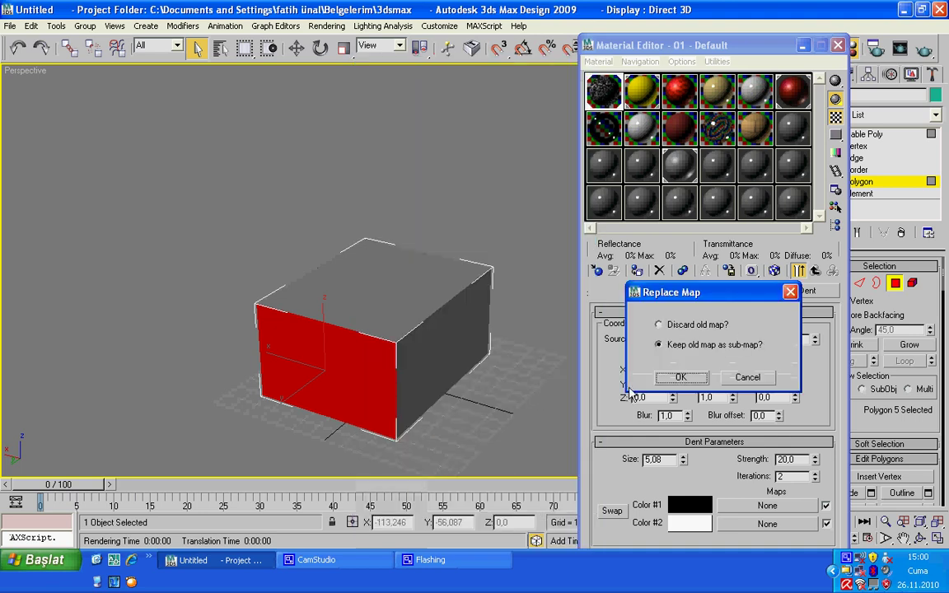
{"action": "key", "text": "Return"}
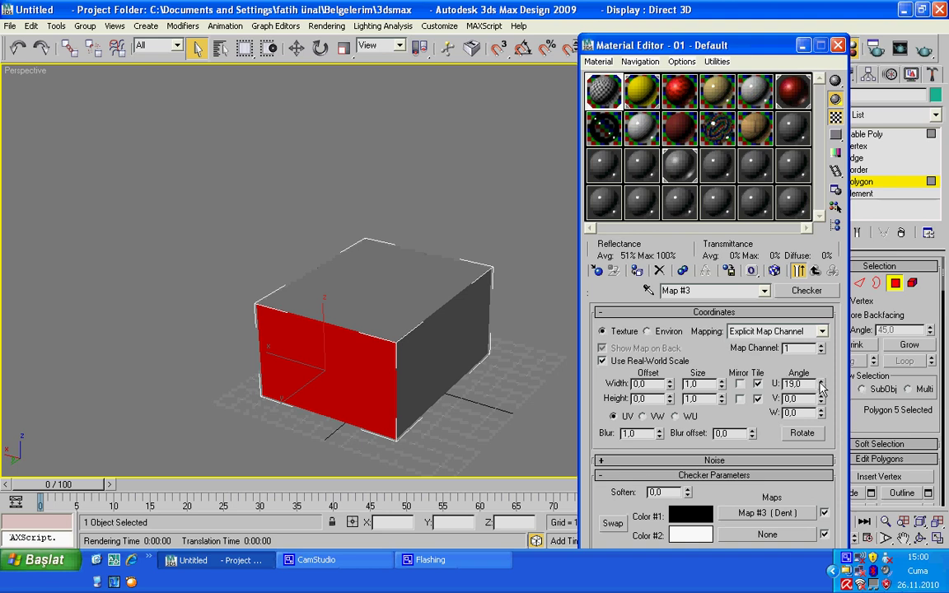
- Set the Checker map's width size to 2,7, show the map in the viewport and deselect the face to inspect the pattern
{"action": "left_click", "coordinate": [721, 382]}
{"action": "left_click", "coordinate": [722, 382]}
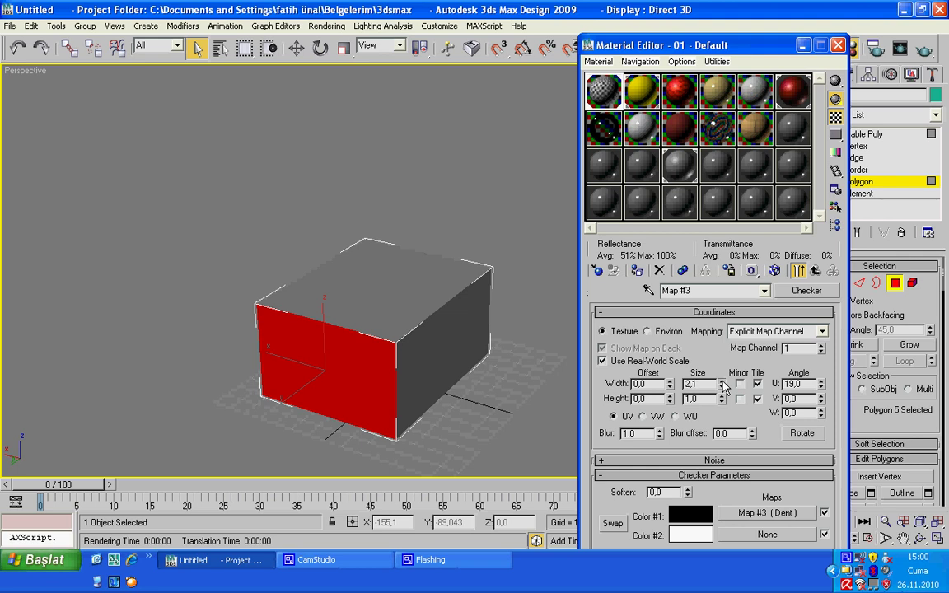
{"action": "left_click_drag", "start_coordinate": [722, 384], "coordinate": [659, 346]}
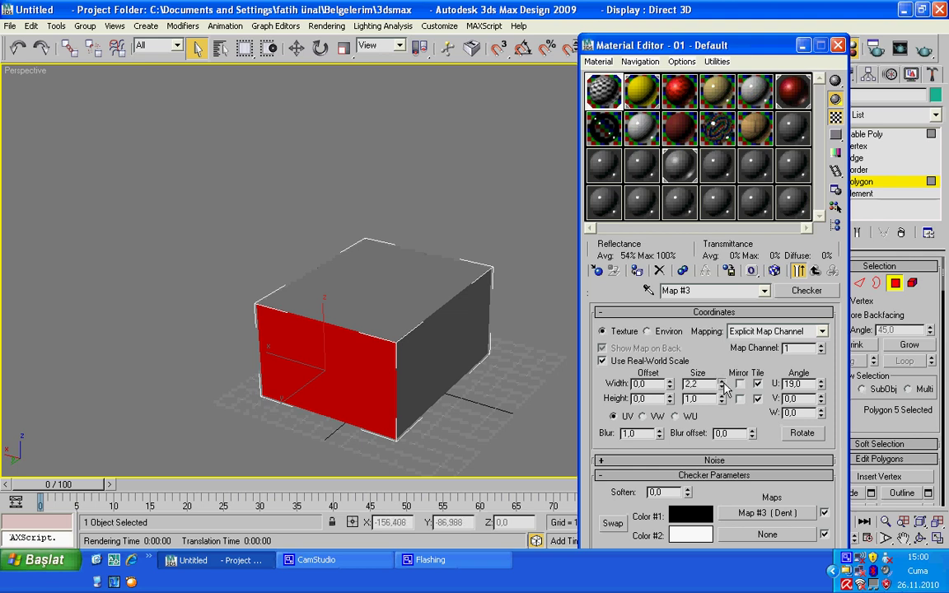
{"action": "left_click", "coordinate": [775, 270]}
{"action": "left_click", "coordinate": [466, 420]}
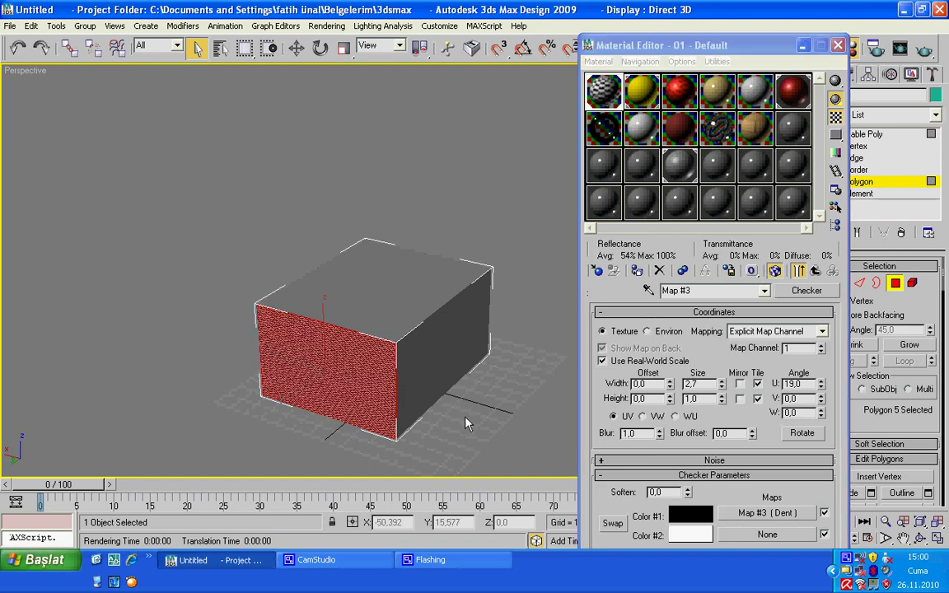
{"action": "middle_click_drag", "start_coordinate": [457, 422], "coordinate": [466, 377]}
{"action": "scroll", "coordinate": [467, 377], "scroll_direction": "up", "scroll_amount": 10}
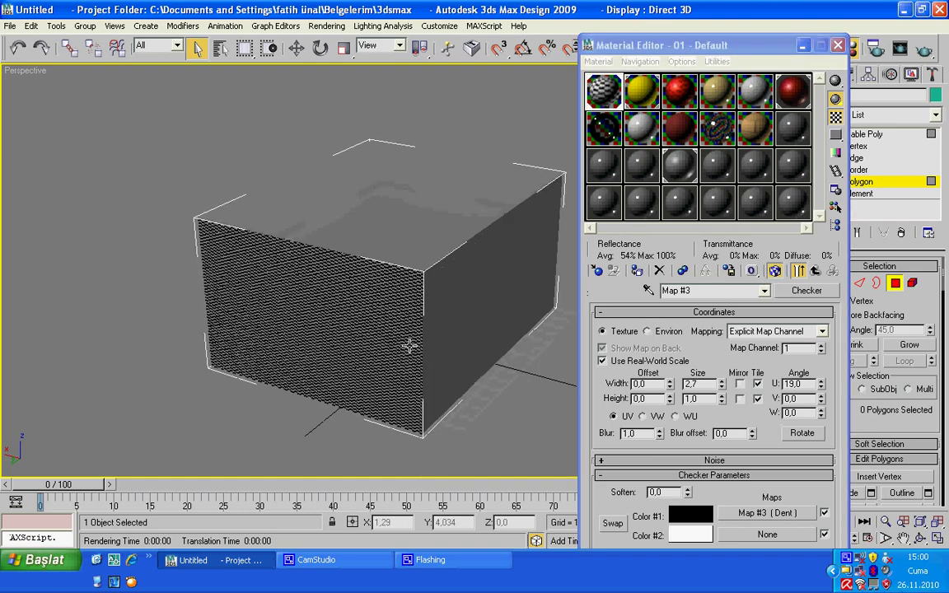
{"action": "scroll", "coordinate": [482, 215], "scroll_direction": "down", "scroll_amount": 10}
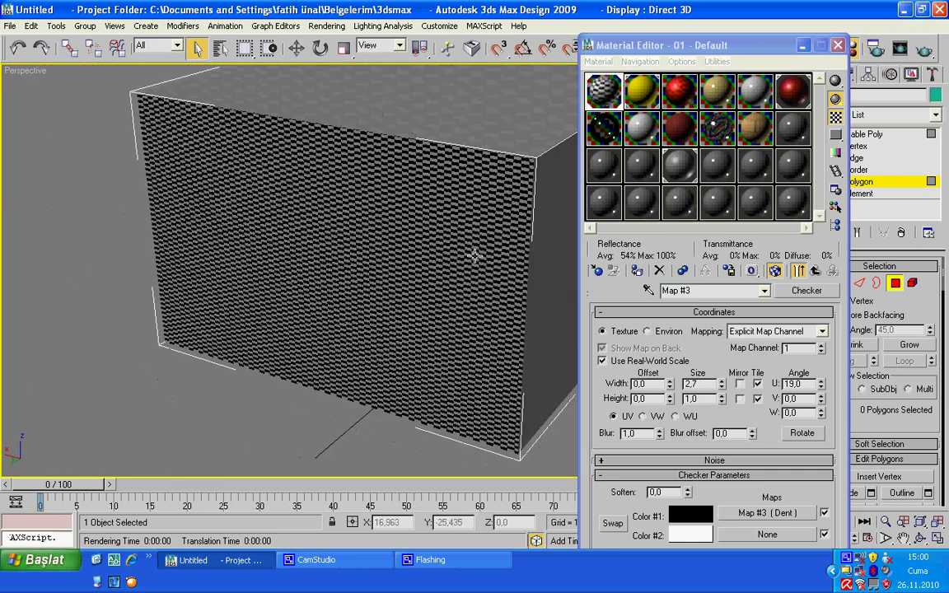
- Set the Checker map's U angle to 11,0 and reduce its width size to 1,5
{"action": "left_click", "coordinate": [821, 381]}
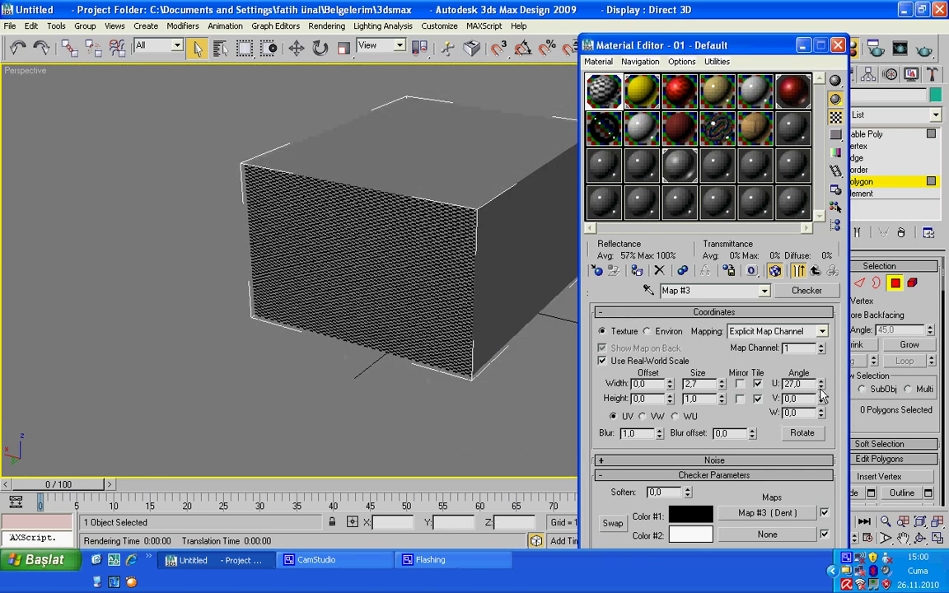
{"action": "left_click_drag", "start_coordinate": [822, 388], "coordinate": [822, 408]}
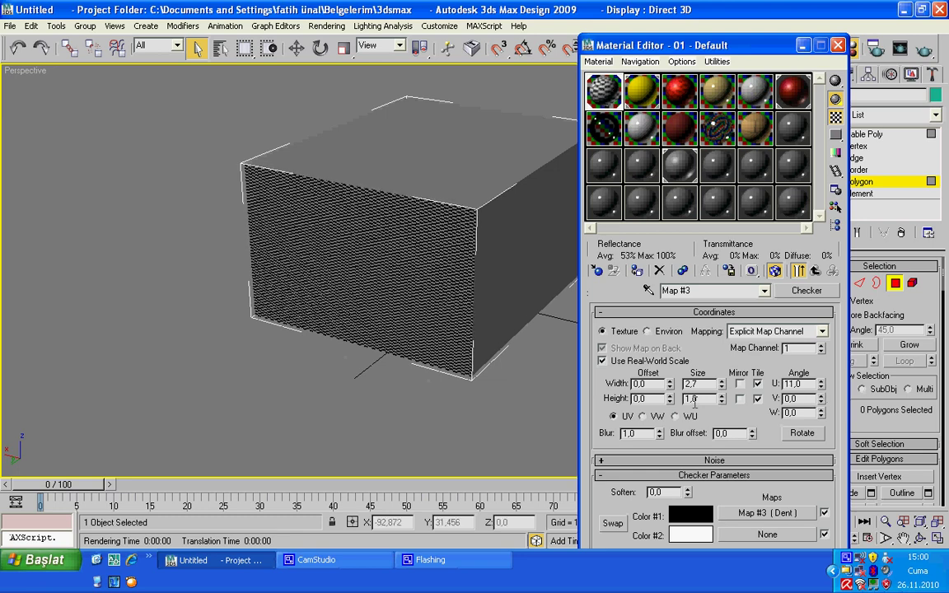
{"action": "left_click", "coordinate": [722, 388]}
{"action": "left_click", "coordinate": [722, 387]}
{"action": "left_click", "coordinate": [722, 387]}
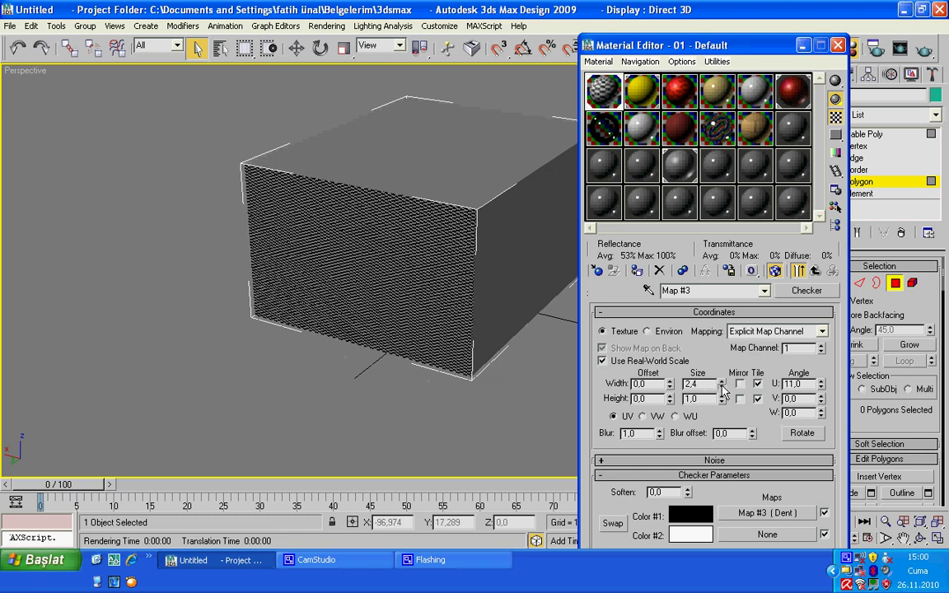
{"action": "left_click", "coordinate": [722, 388]}
{"action": "left_click", "coordinate": [721, 387]}
{"action": "left_click", "coordinate": [721, 387]}
{"action": "left_click", "coordinate": [721, 387]}
{"action": "left_click", "coordinate": [721, 387]}
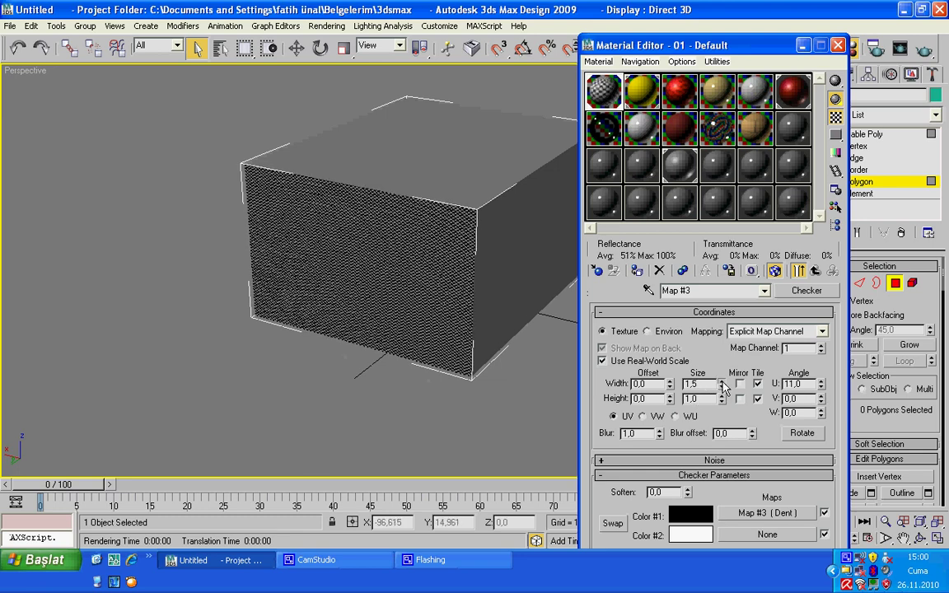
- Set the Checker map's width size to 3,7 and reset its U angle to 0,0
{"action": "left_click", "coordinate": [722, 383]}
{"action": "left_click", "coordinate": [722, 383]}
{"action": "left_click", "coordinate": [722, 383]}
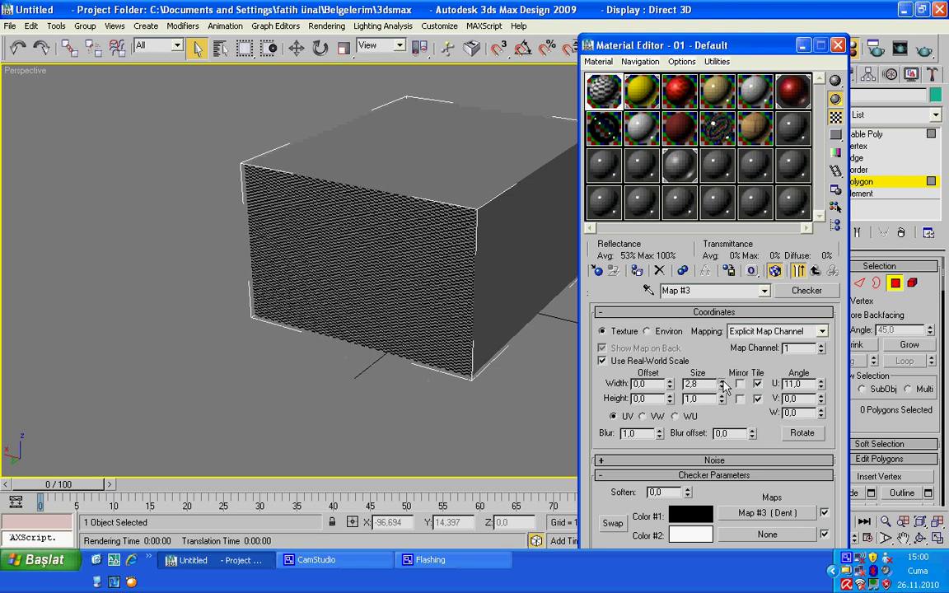
{"action": "left_click", "coordinate": [722, 383]}
{"action": "left_click", "coordinate": [722, 384]}
{"action": "left_click", "coordinate": [722, 383]}
{"action": "left_click", "coordinate": [722, 383]}
{"action": "left_click", "coordinate": [722, 383]}
{"action": "left_click", "coordinate": [722, 383]}
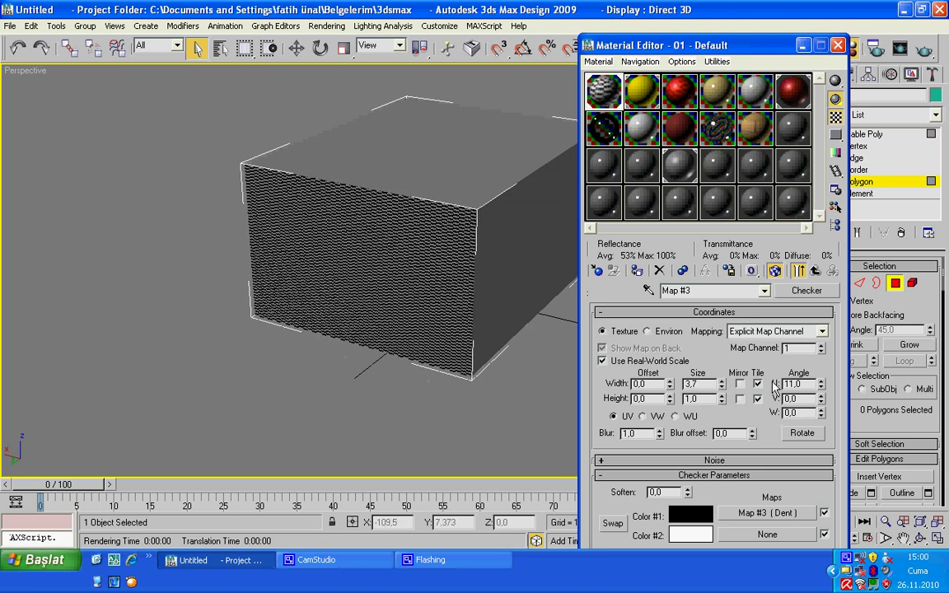
{"action": "left_click_drag", "start_coordinate": [821, 387], "coordinate": [820, 389]}
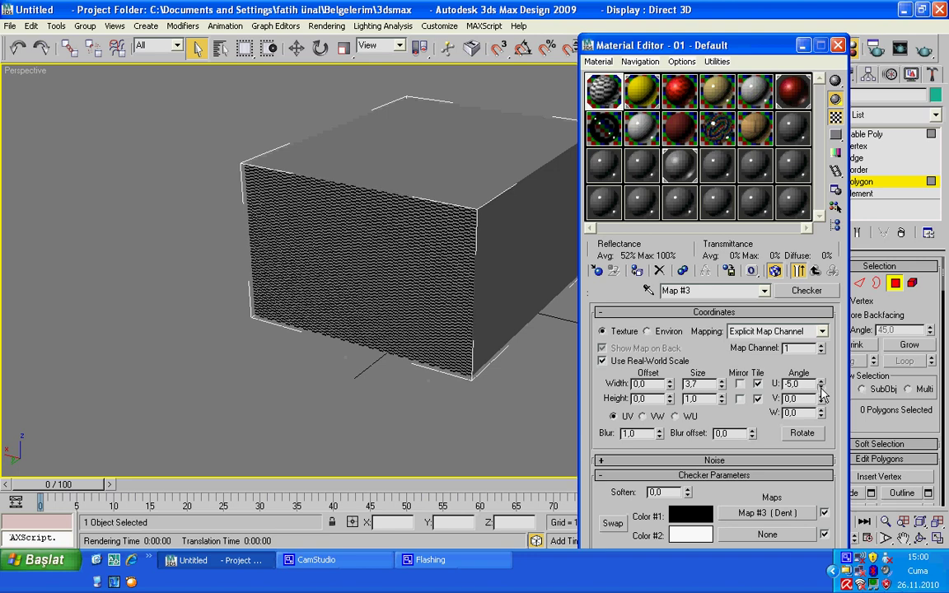
{"action": "right_click", "coordinate": [821, 387]}
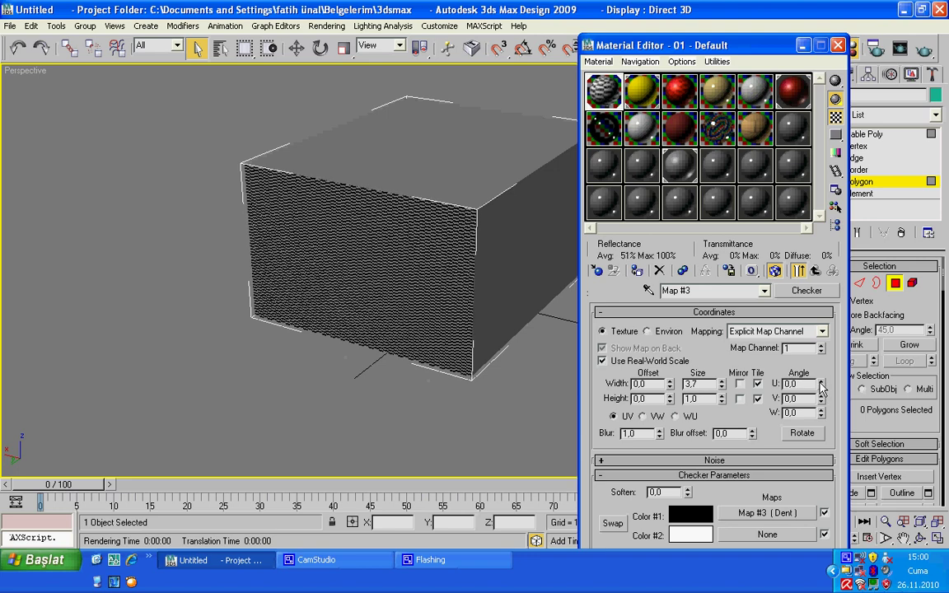
- Set the Checker map's height size to 0,8 and its width offset to 0,01
{"action": "left_click", "coordinate": [722, 402]}
{"action": "left_click", "coordinate": [722, 402]}
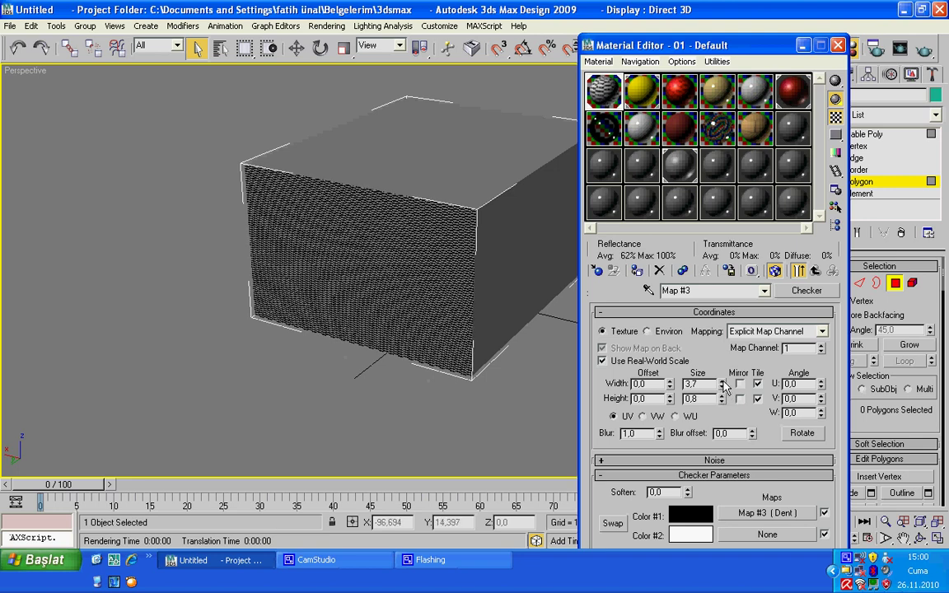
{"action": "left_click", "coordinate": [670, 381]}
{"action": "left_click", "coordinate": [670, 381]}
{"action": "left_click", "coordinate": [670, 386]}
{"action": "left_click", "coordinate": [670, 386]}
{"action": "left_click", "coordinate": [671, 388]}
- Reduce the Checker map's width size to 0,2
{"action": "left_click", "coordinate": [722, 388]}
{"action": "left_click", "coordinate": [723, 388]}
{"action": "left_click", "coordinate": [722, 388]}
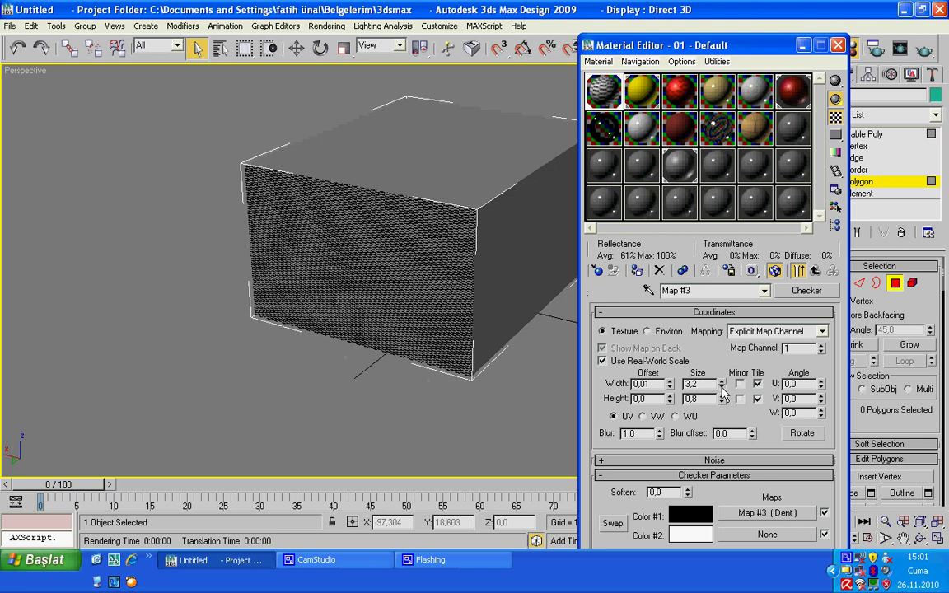
{"action": "left_click", "coordinate": [722, 388]}
{"action": "left_click", "coordinate": [723, 388]}
{"action": "left_click", "coordinate": [723, 388]}
{"action": "left_click", "coordinate": [723, 388]}
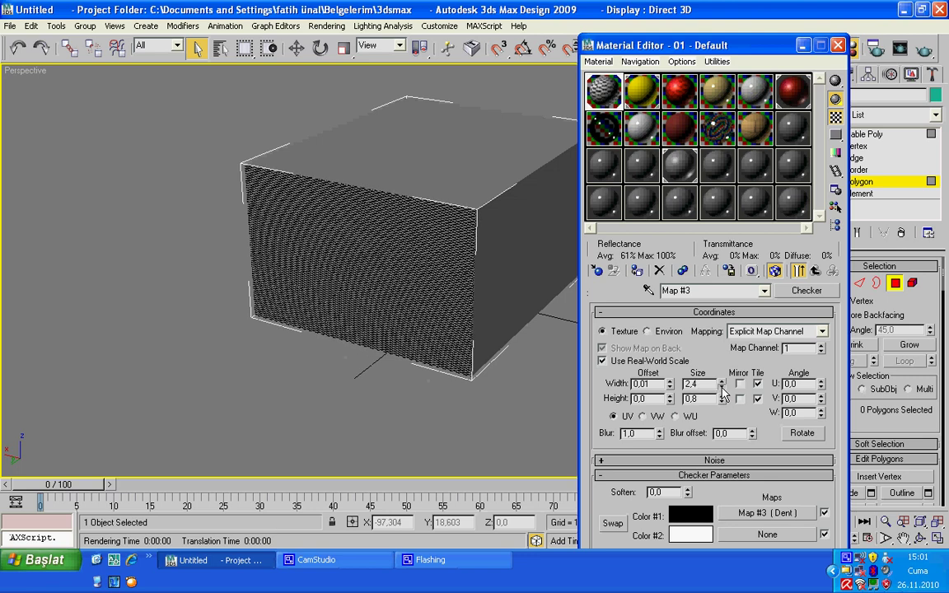
{"action": "left_click", "coordinate": [723, 389]}
{"action": "left_click", "coordinate": [723, 388]}
{"action": "left_click", "coordinate": [722, 389]}
{"action": "left_click", "coordinate": [722, 388]}
{"action": "left_click", "coordinate": [723, 388]}
{"action": "left_click", "coordinate": [723, 388]}
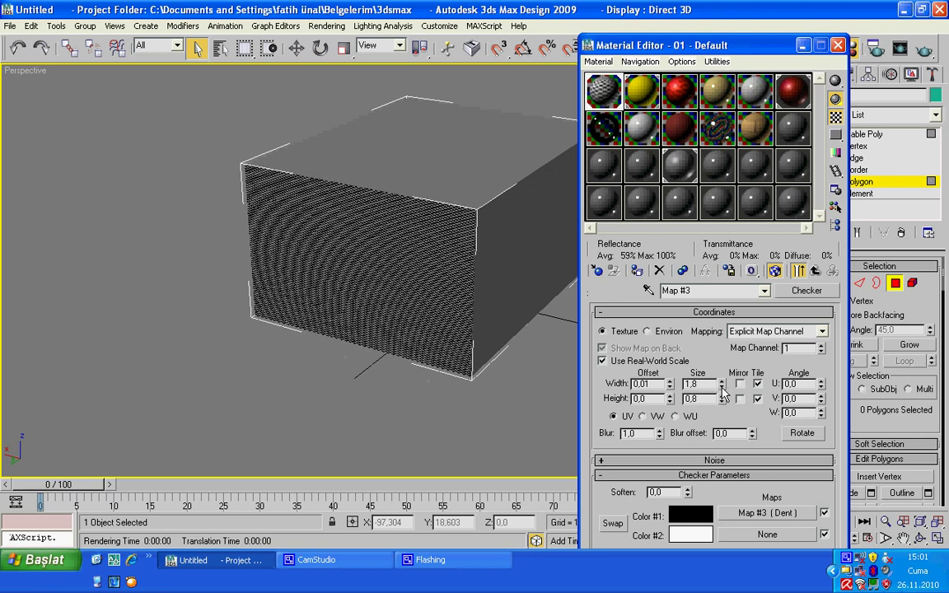
{"action": "left_click", "coordinate": [722, 388]}
{"action": "left_click", "coordinate": [722, 389]}
{"action": "left_click", "coordinate": [722, 388]}
{"action": "left_click", "coordinate": [722, 388]}
{"action": "left_click", "coordinate": [723, 388]}
{"action": "left_click", "coordinate": [722, 388]}
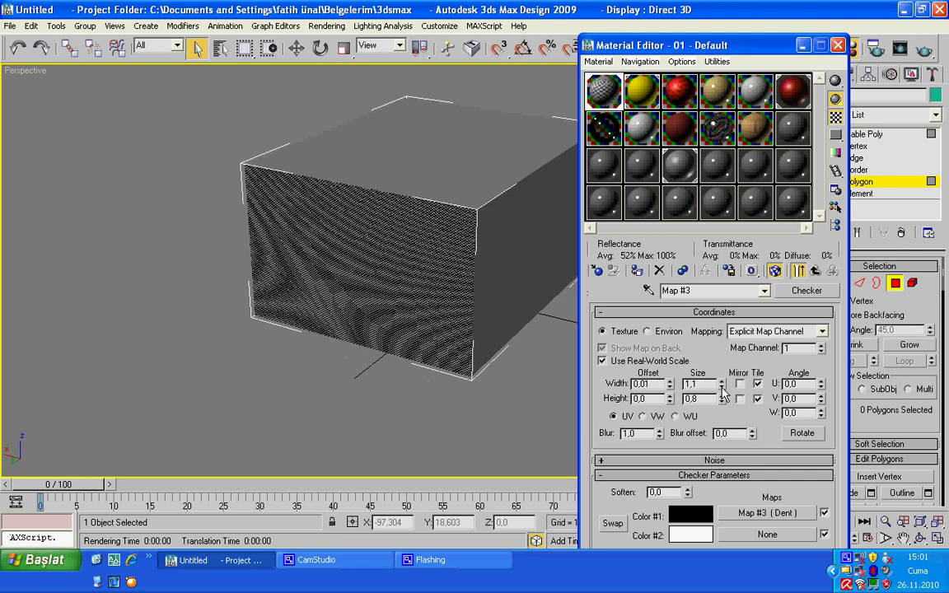
{"action": "left_click", "coordinate": [723, 388]}
{"action": "left_click", "coordinate": [722, 388]}
{"action": "left_click", "coordinate": [722, 388]}
{"action": "left_click", "coordinate": [723, 388]}
{"action": "left_click", "coordinate": [723, 388]}
{"action": "left_click", "coordinate": [722, 388]}
{"action": "left_click", "coordinate": [723, 388]}
{"action": "left_click", "coordinate": [723, 388]}
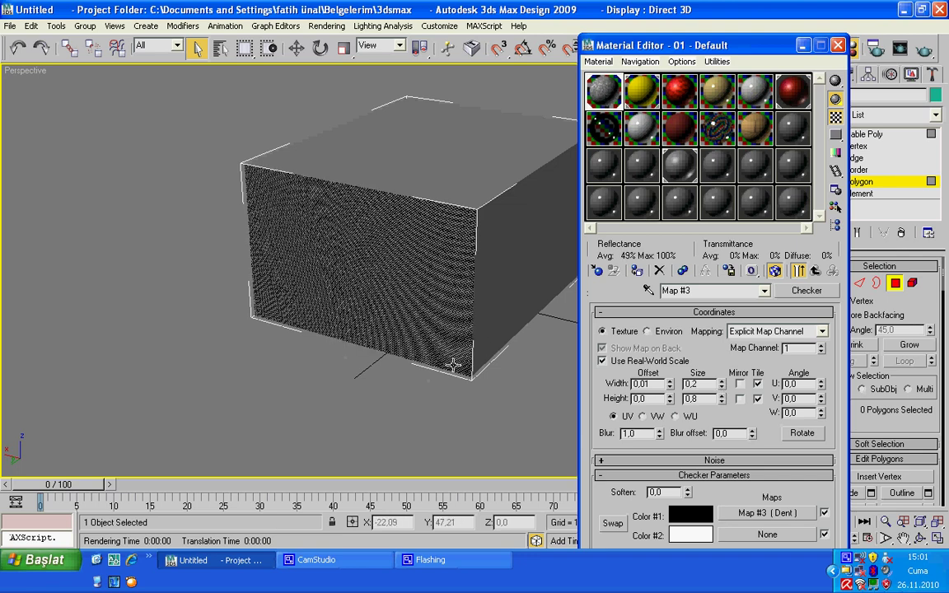
- Enlarge the checker pattern on the front face by setting its width size to 12,1 and height size to 2,3
{"action": "left_click", "coordinate": [405, 348]}
{"action": "scroll", "coordinate": [405, 348], "scroll_direction": "up", "scroll_amount": 5}
{"action": "scroll", "coordinate": [397, 321], "scroll_direction": "down", "scroll_amount": 3}
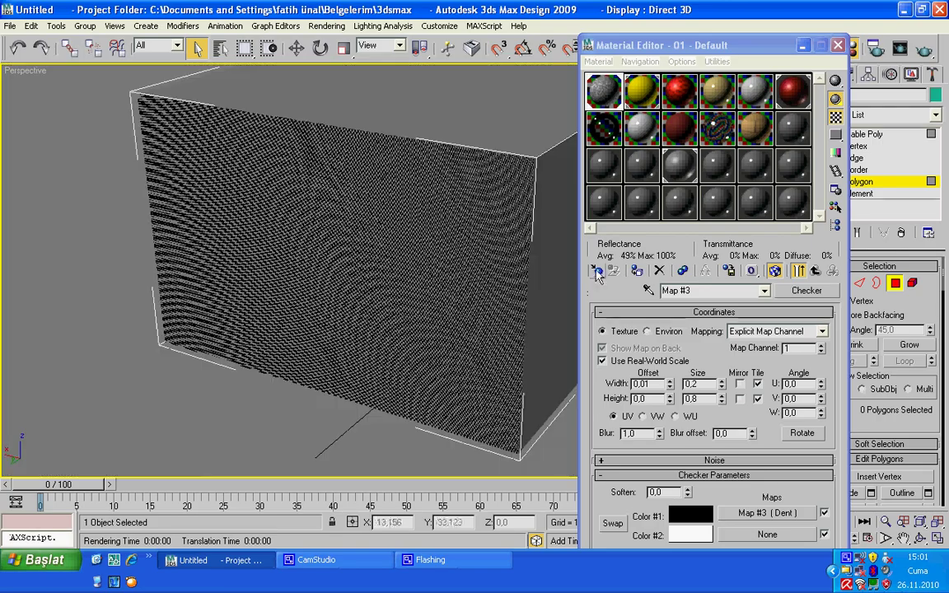
{"action": "scroll", "coordinate": [393, 309], "scroll_direction": "up", "scroll_amount": 4}
{"action": "scroll", "coordinate": [388, 201], "scroll_direction": "down", "scroll_amount": 5}
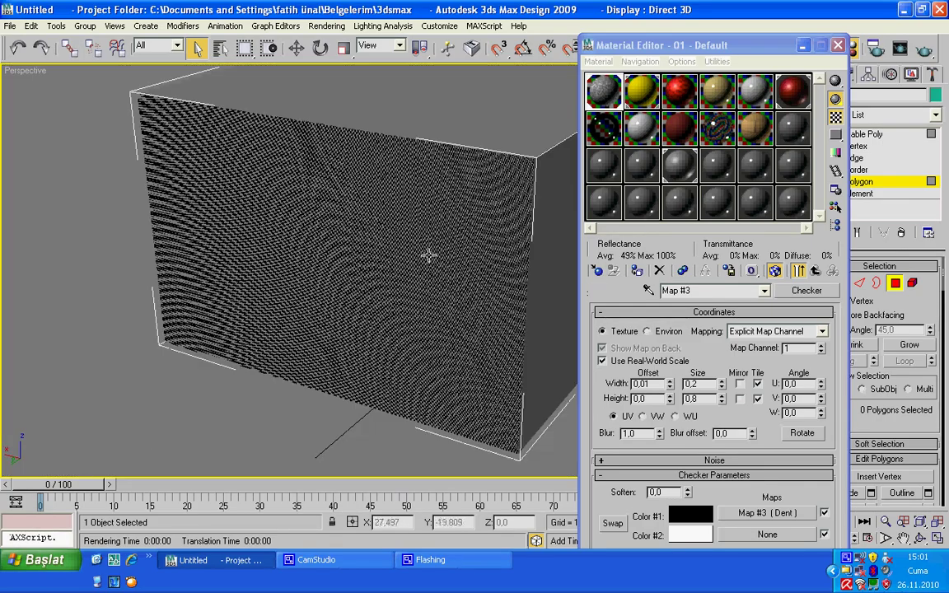
{"action": "left_click", "coordinate": [647, 367]}
{"action": "left_click_drag", "start_coordinate": [722, 402], "coordinate": [642, 315]}
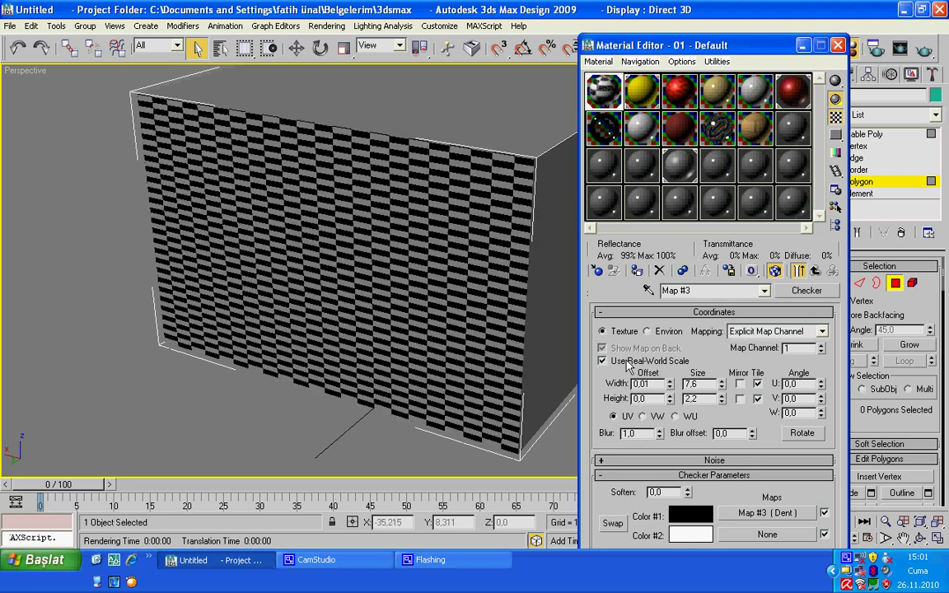
{"action": "left_click_drag", "start_coordinate": [720, 384], "coordinate": [682, 376]}
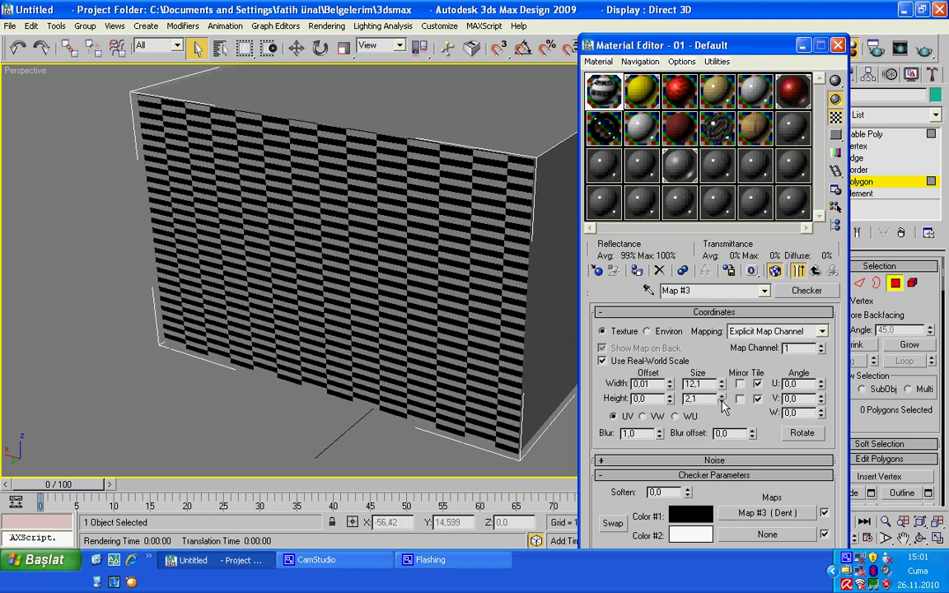
{"action": "left_click_drag", "start_coordinate": [723, 408], "coordinate": [721, 433]}
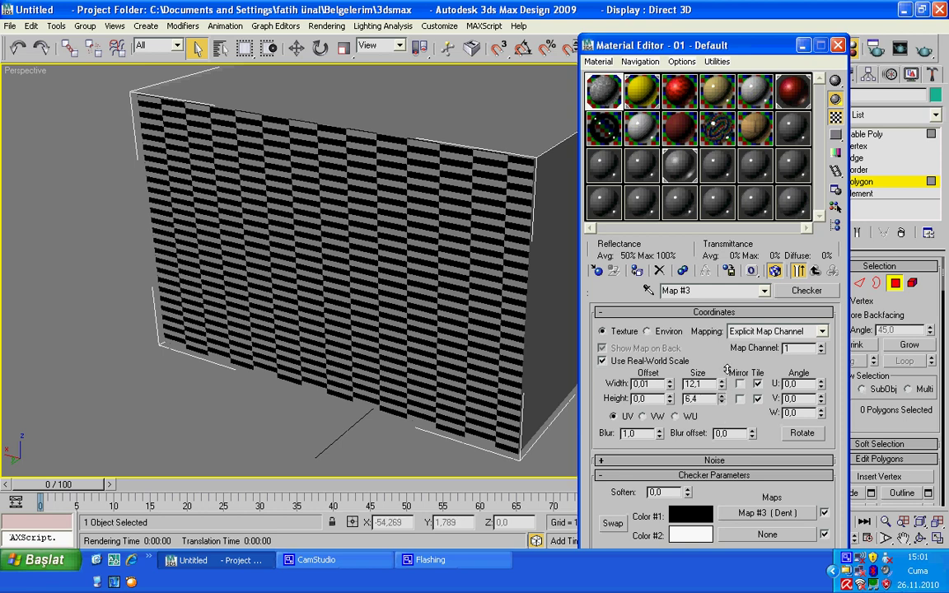
{"action": "left_click_drag", "start_coordinate": [727, 369], "coordinate": [727, 356]}
{"action": "left_click_drag", "start_coordinate": [723, 398], "coordinate": [724, 405]}
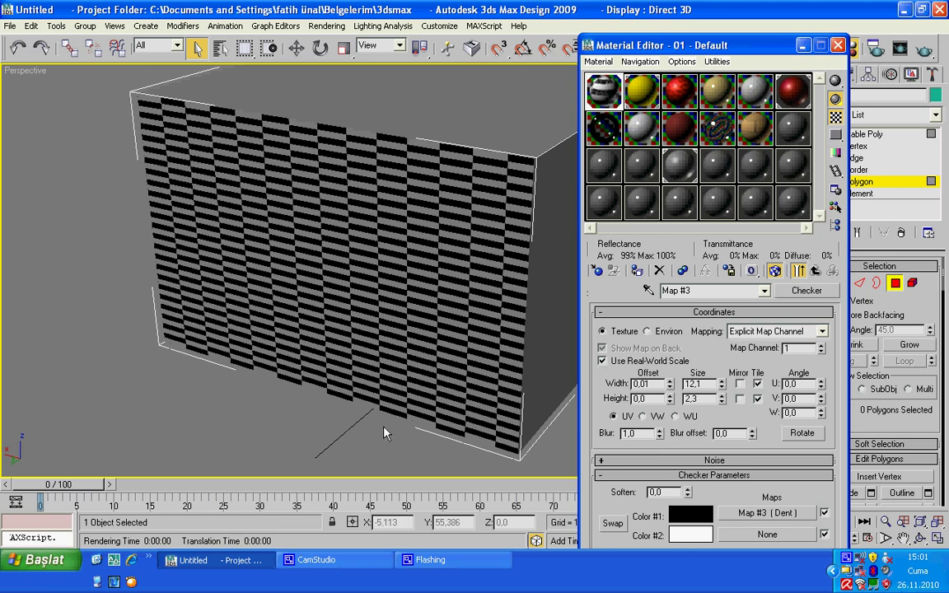
- Select the box's side face beside the checkered one and assign the yellow 02 - Default material to it
{"action": "scroll", "coordinate": [268, 349], "scroll_direction": "down", "scroll_amount": 3}
{"action": "middle_click_drag", "start_coordinate": [394, 307], "coordinate": [340, 360], "text": "alt"}
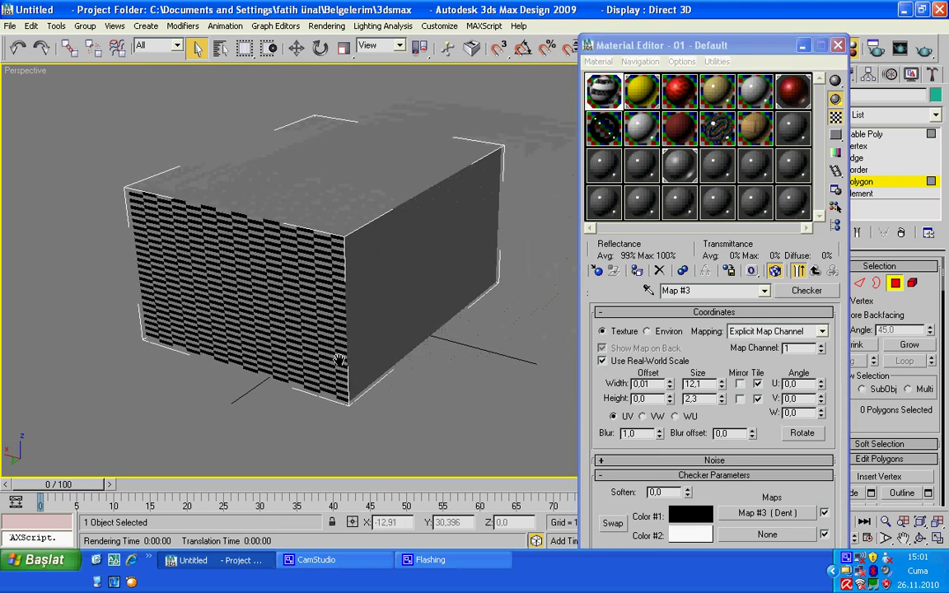
{"action": "left_click", "coordinate": [643, 94]}
{"action": "left_click", "coordinate": [470, 280]}
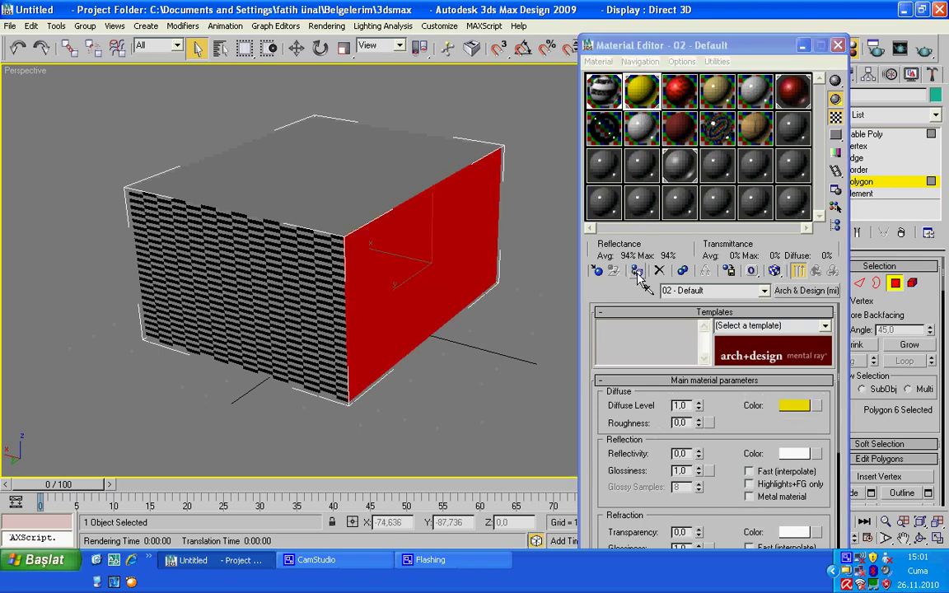
{"action": "left_click", "coordinate": [651, 100]}
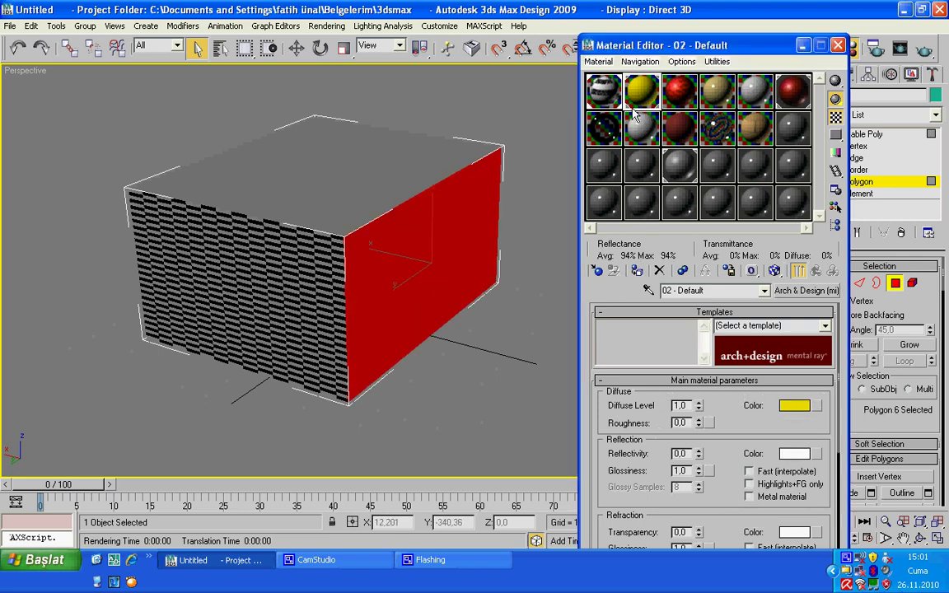
- Change the 02 - Default material's diffuse color to blue and show the material in the viewport
{"action": "left_click", "coordinate": [793, 406]}
{"action": "left_click_drag", "start_coordinate": [384, 121], "coordinate": [377, 99]}
{"action": "left_click", "coordinate": [544, 220]}
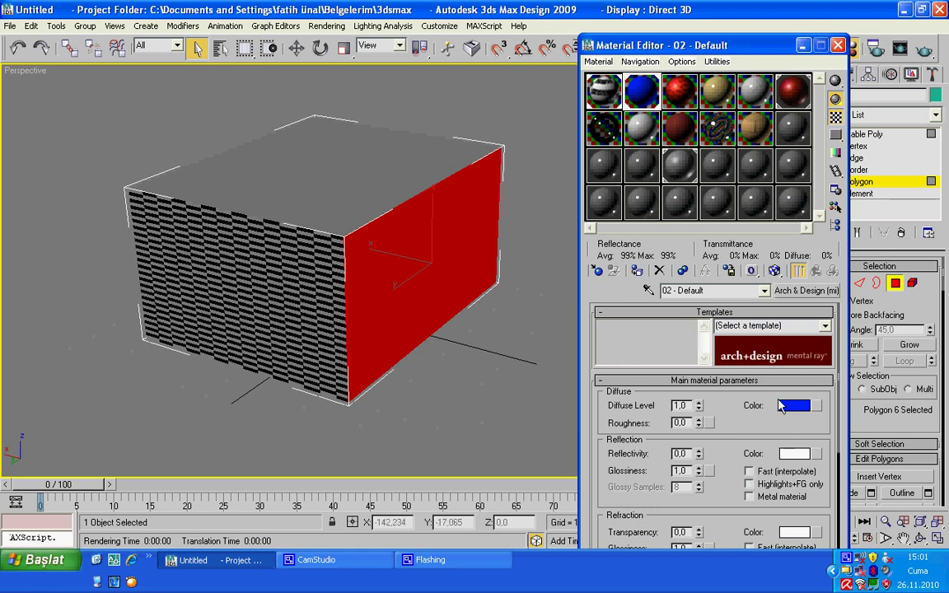
{"action": "left_click", "coordinate": [775, 271]}
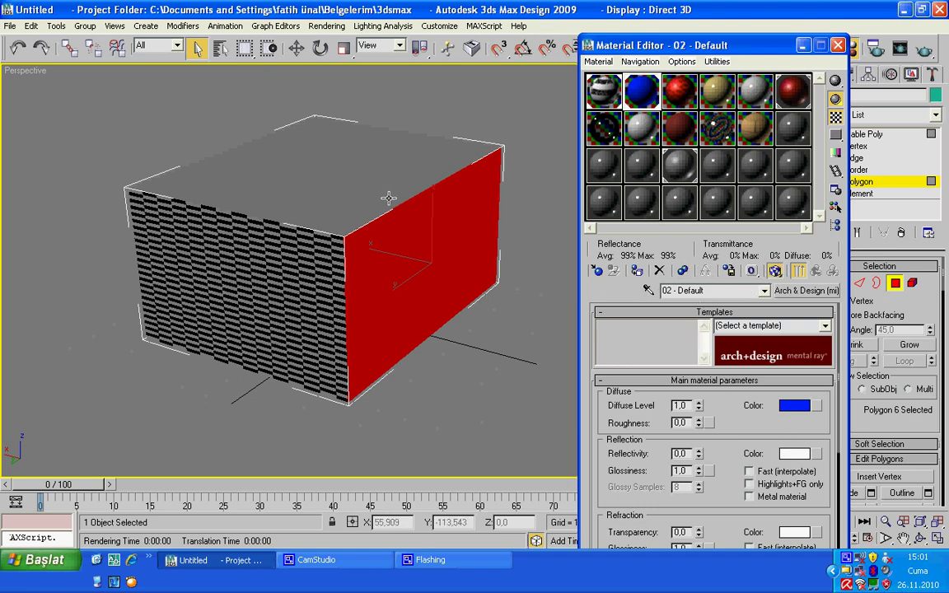
- Select the box's top face and assign the red 03 - Default material to it
{"action": "left_click", "coordinate": [334, 191]}
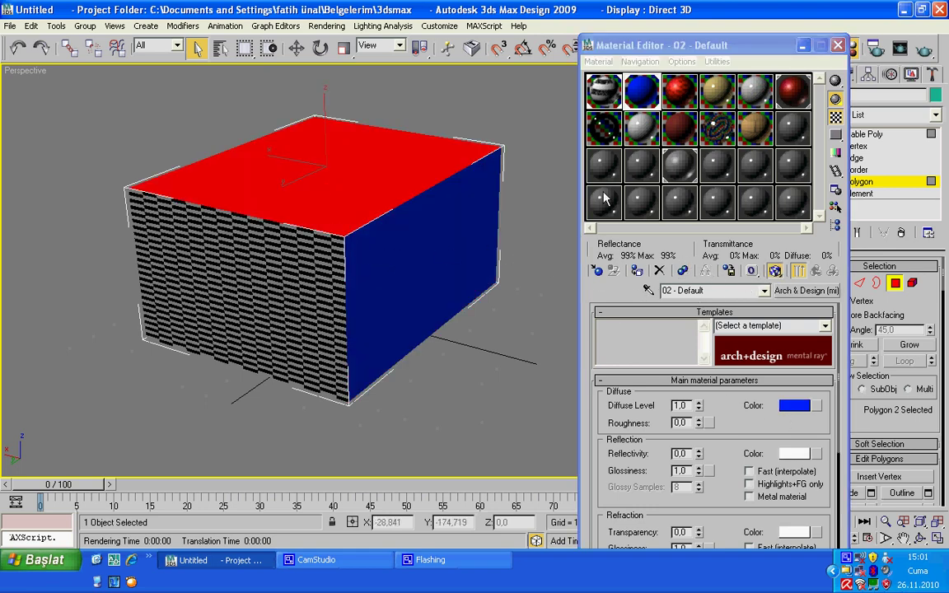
{"action": "left_click", "coordinate": [678, 99]}
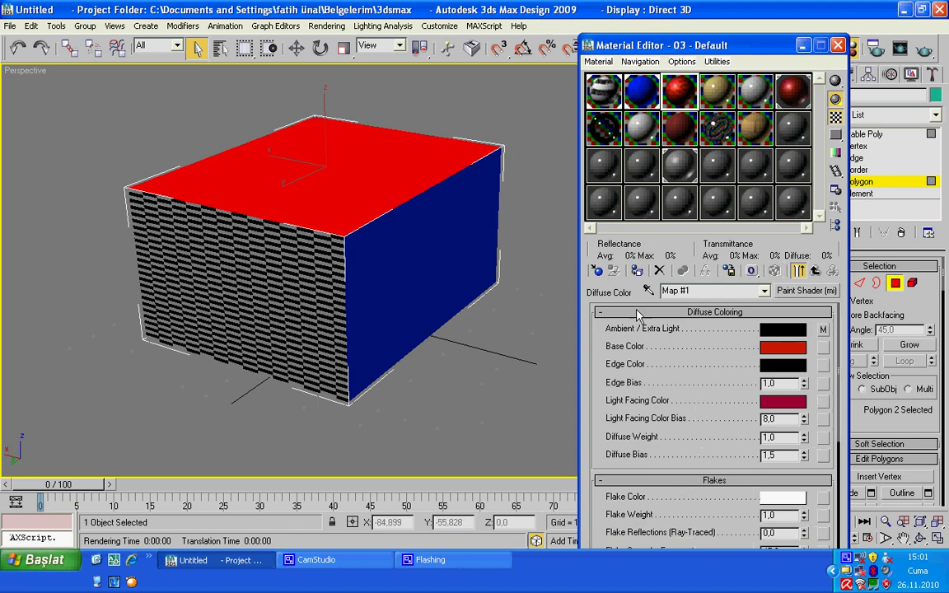
{"action": "left_click", "coordinate": [638, 274]}
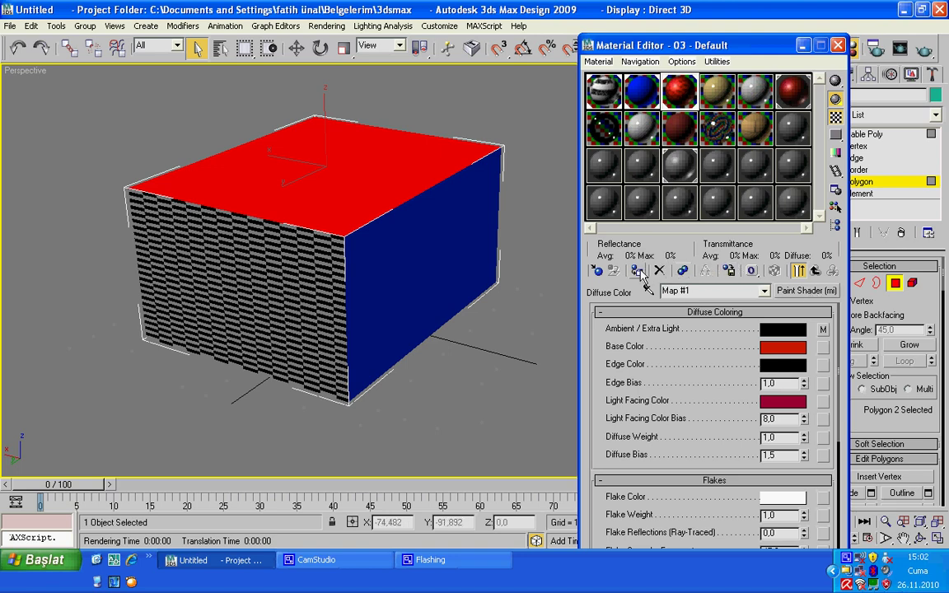
- Replace the 03 - Default material's Diffuse Color map with a new Car Paint Shader, keeping the old map as a sub-map
{"action": "left_click", "coordinate": [806, 291]}
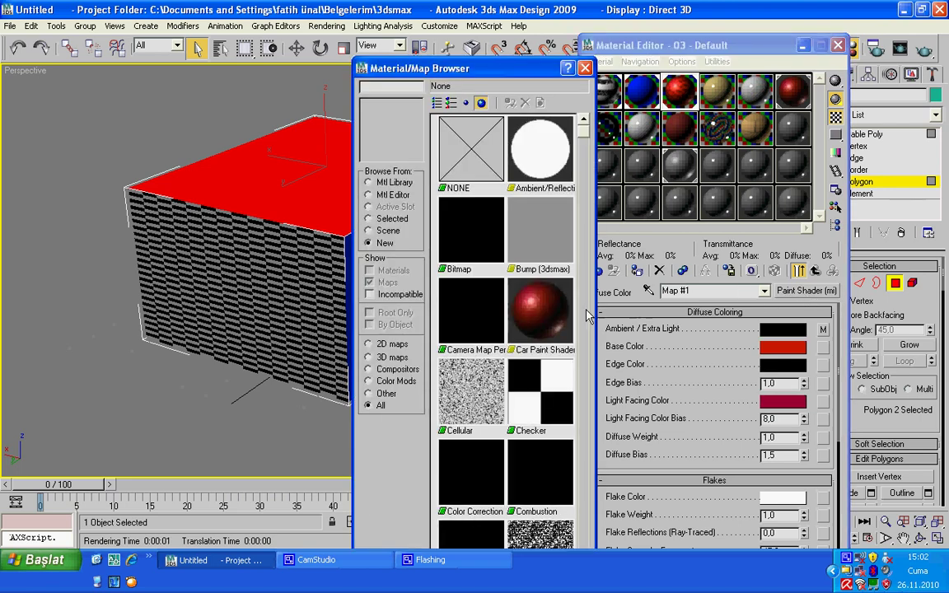
{"action": "scroll", "coordinate": [554, 366], "scroll_direction": "down", "scroll_amount": 5}
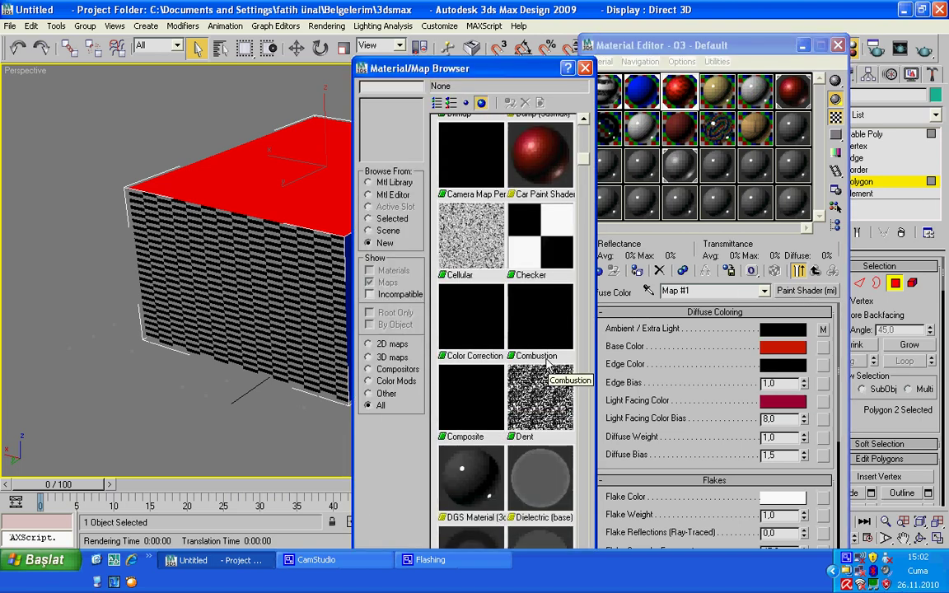
{"action": "scroll", "coordinate": [544, 366], "scroll_direction": "down", "scroll_amount": 2}
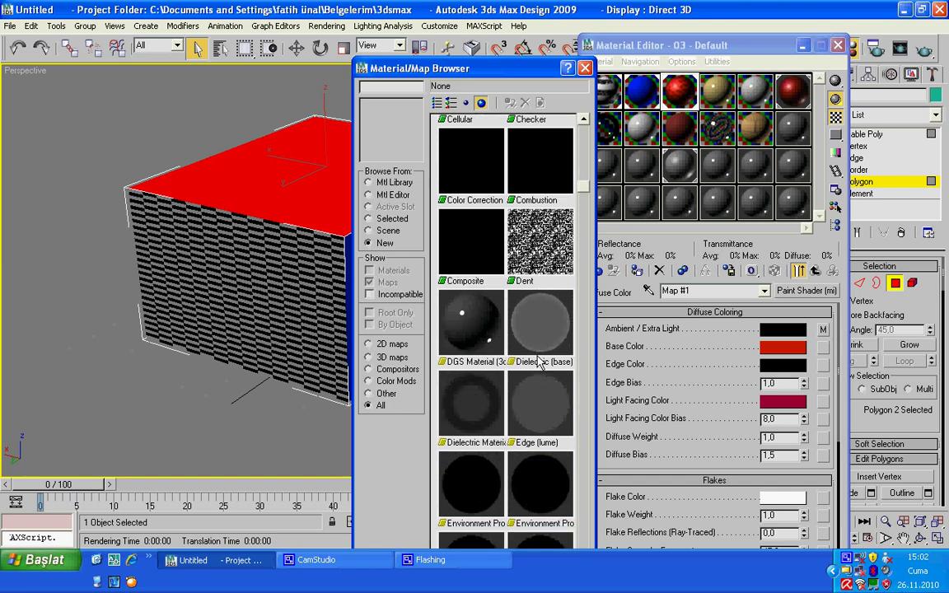
{"action": "scroll", "coordinate": [538, 361], "scroll_direction": "up", "scroll_amount": 5}
{"action": "scroll", "coordinate": [529, 348], "scroll_direction": "up", "scroll_amount": 1}
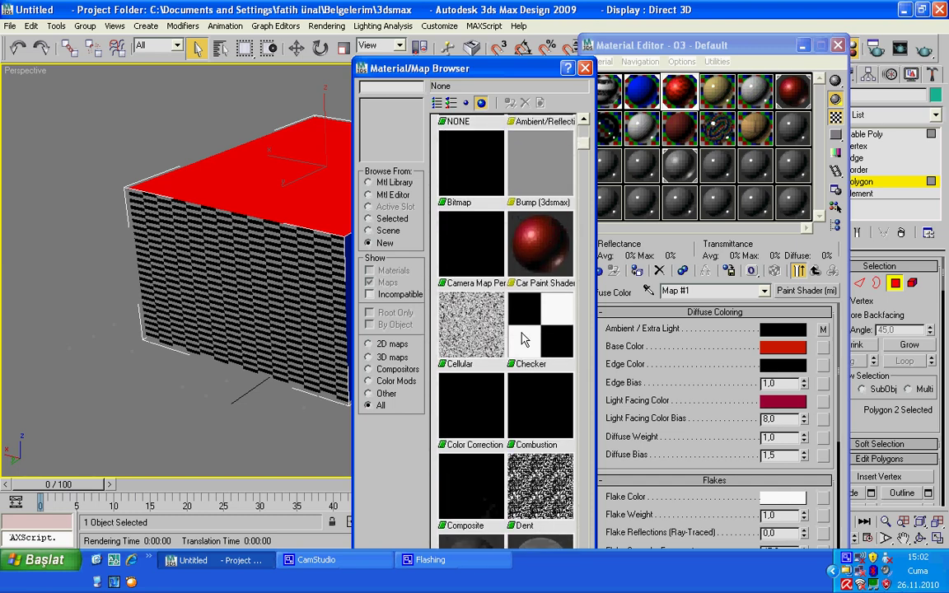
{"action": "left_click", "coordinate": [537, 245]}
{"action": "double_click", "coordinate": [530, 280]}
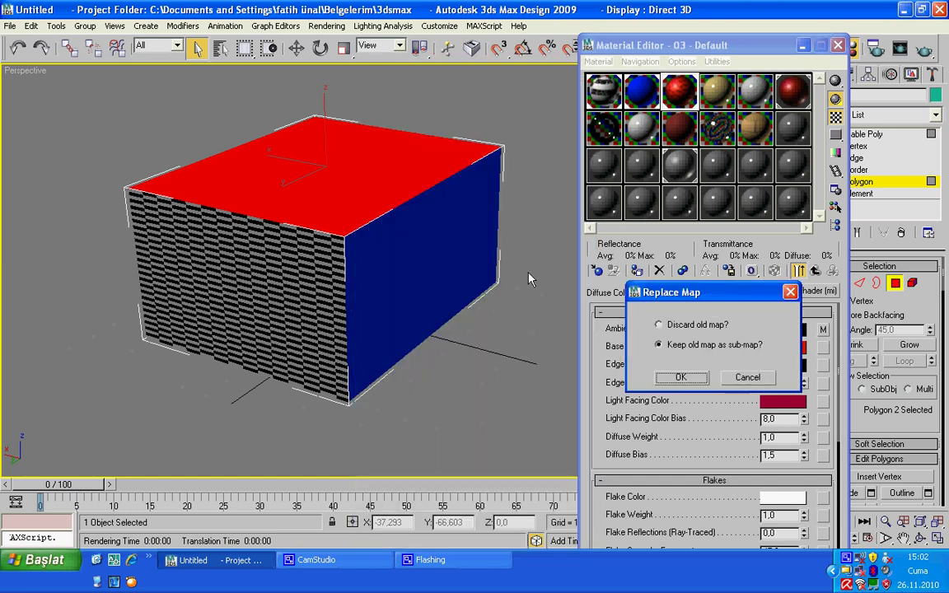
{"action": "left_click", "coordinate": [684, 376]}
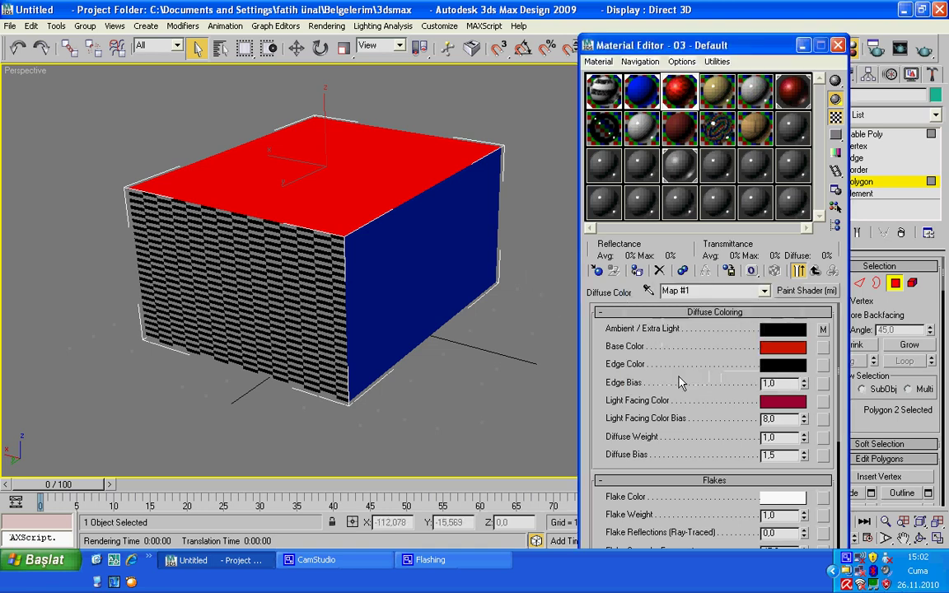
- Browse the library and editor maps, then replace the Diffuse Color map with a new DGS Material (3dsmax), keeping the old map as a sub-map
{"action": "left_click", "coordinate": [806, 290]}
{"action": "left_click", "coordinate": [370, 183]}
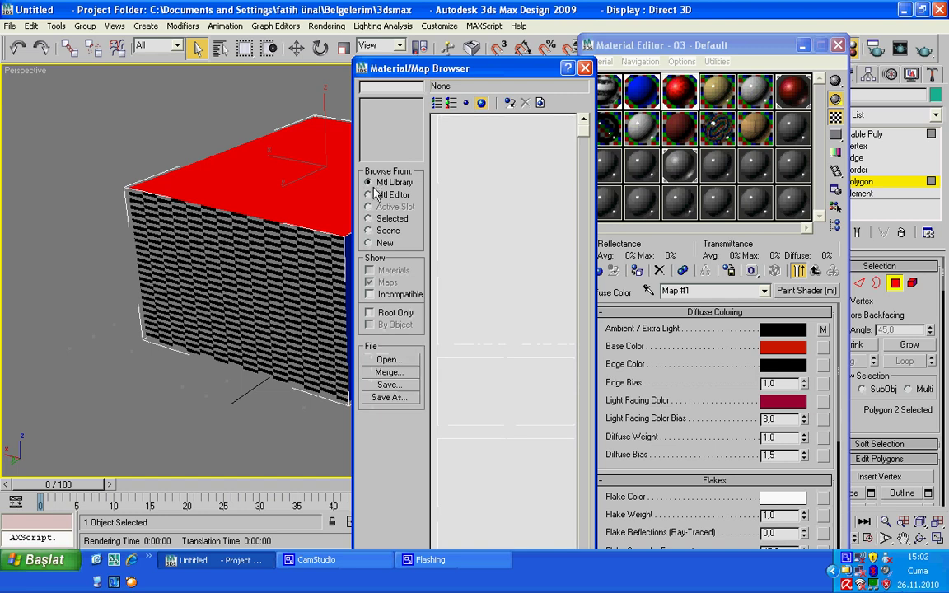
{"action": "left_click", "coordinate": [370, 196]}
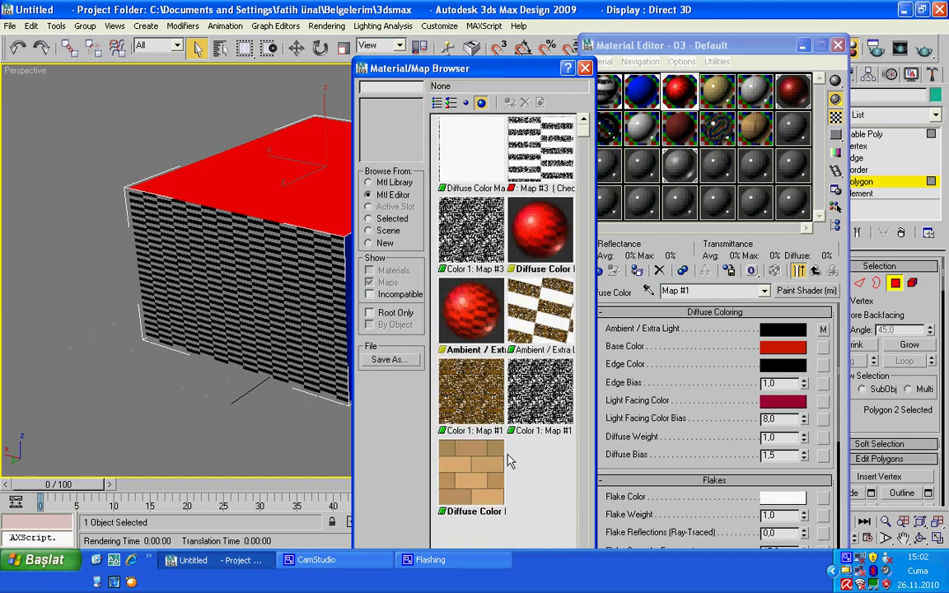
{"action": "left_click", "coordinate": [438, 439]}
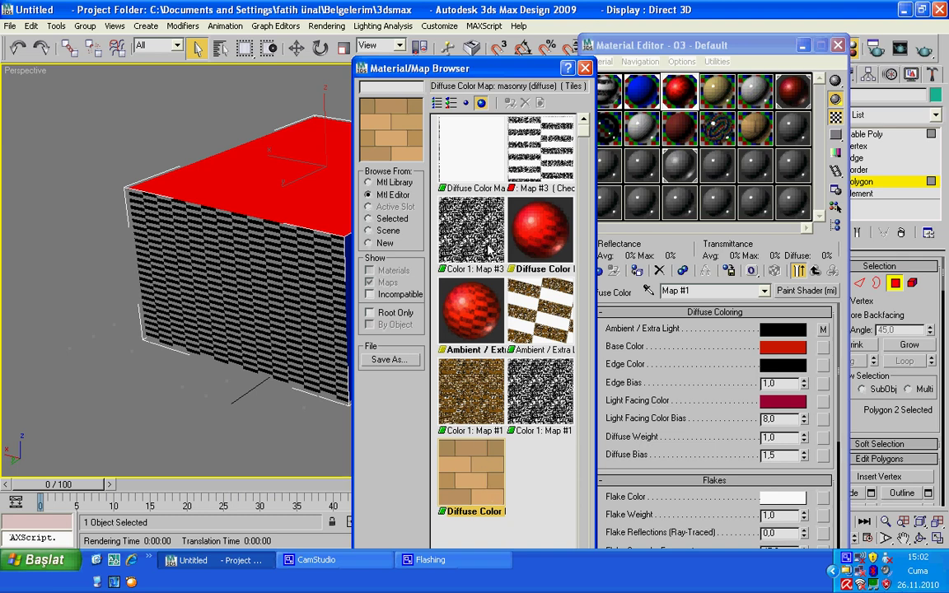
{"action": "left_click", "coordinate": [370, 244]}
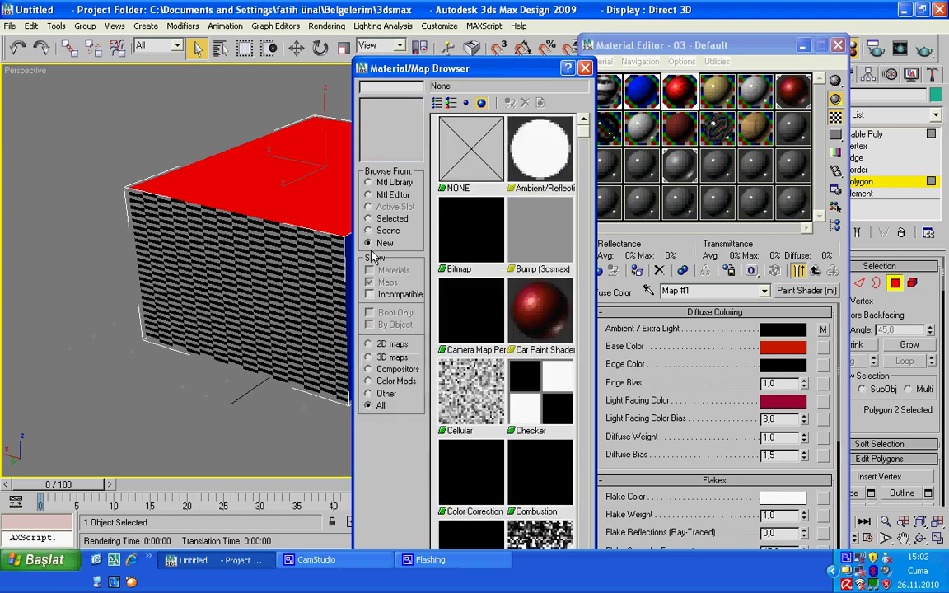
{"action": "scroll", "coordinate": [508, 332], "scroll_direction": "down", "scroll_amount": 3}
{"action": "scroll", "coordinate": [507, 332], "scroll_direction": "down", "scroll_amount": 3}
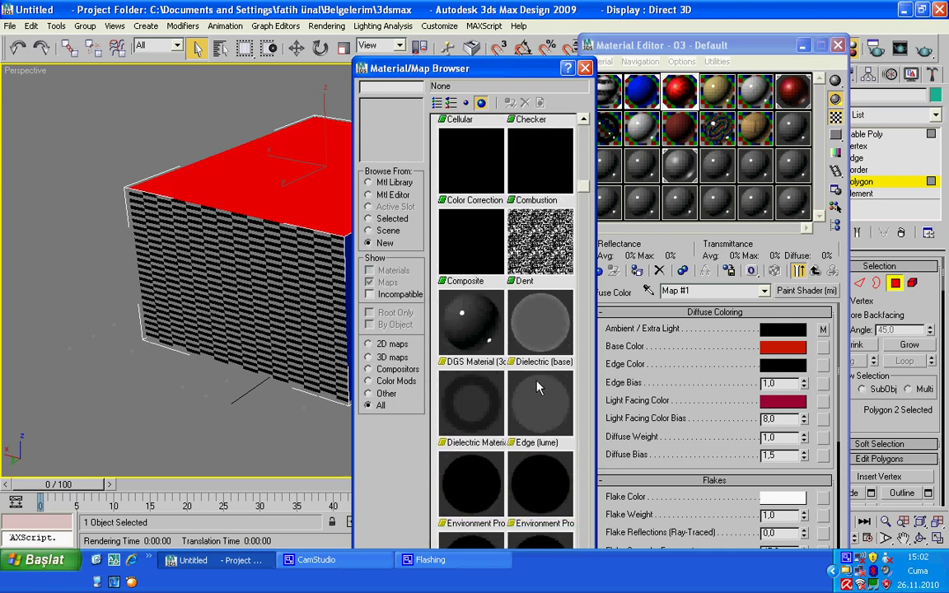
{"action": "left_click", "coordinate": [484, 329]}
{"action": "double_click", "coordinate": [484, 329]}
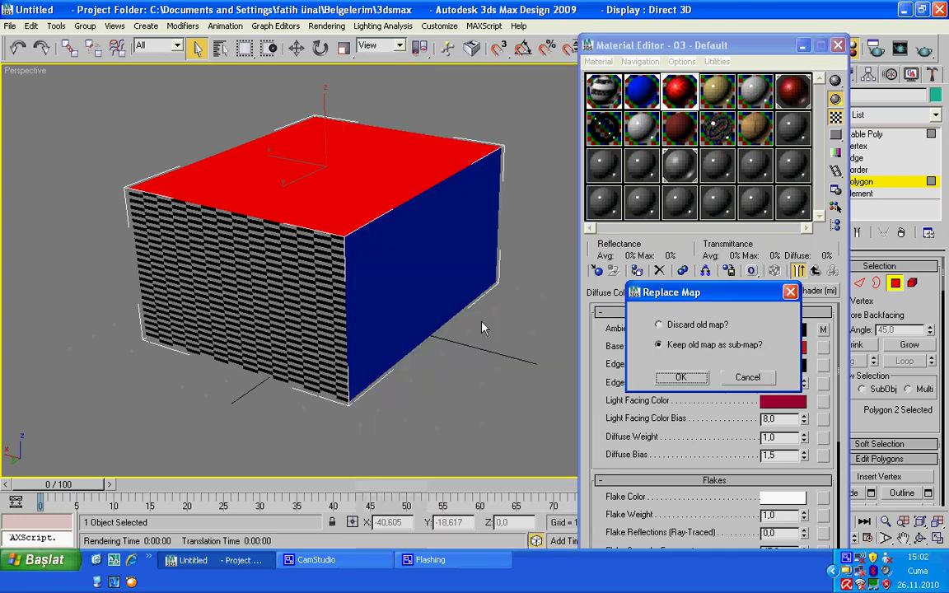
{"action": "left_click", "coordinate": [687, 377]}
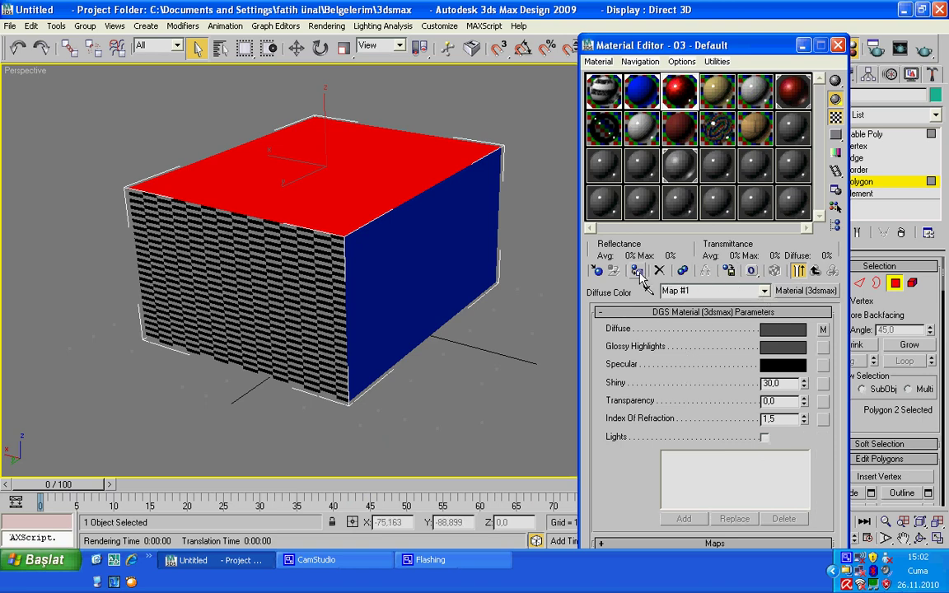
{"action": "left_click", "coordinate": [806, 291]}
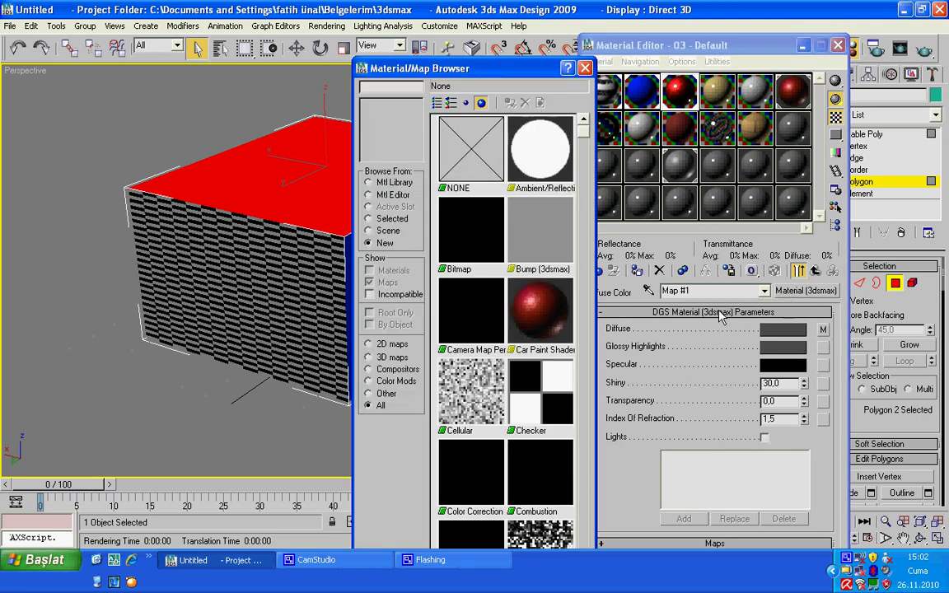
{"action": "left_click", "coordinate": [585, 67]}
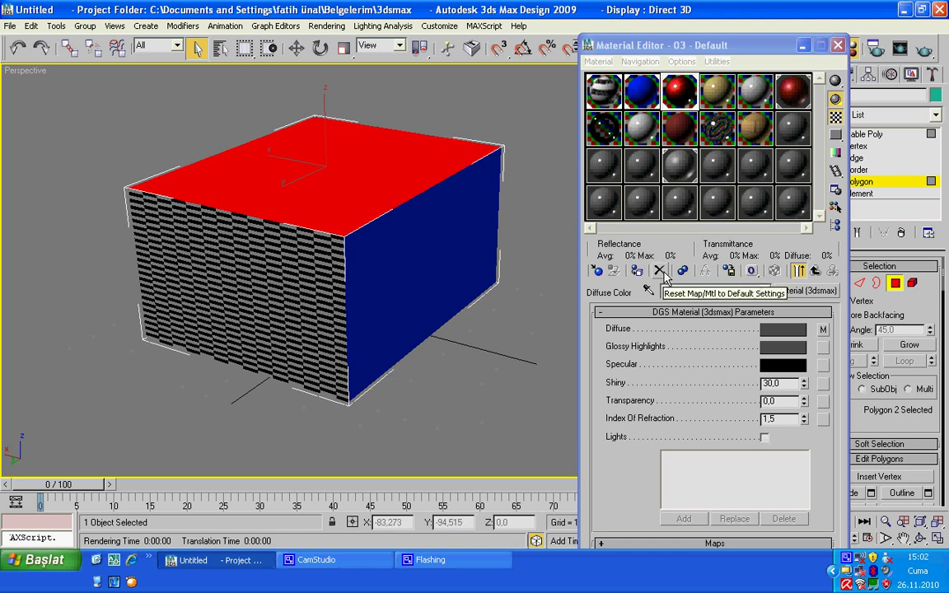
- Replace the Diffuse Color map with a Cellular map, keeping the old map as a sub-map, and show it in the viewport
{"action": "left_click", "coordinate": [796, 291]}
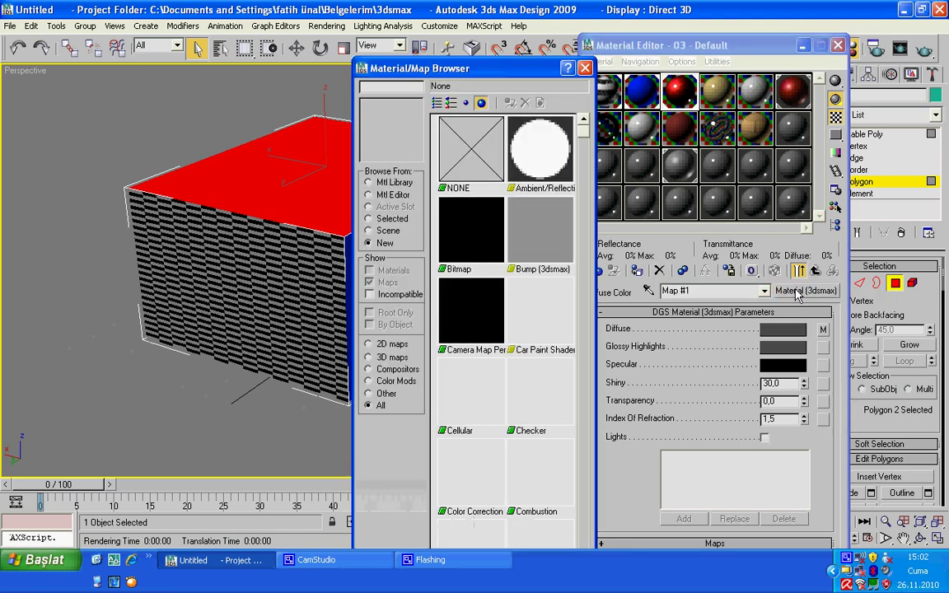
{"action": "double_click", "coordinate": [472, 401]}
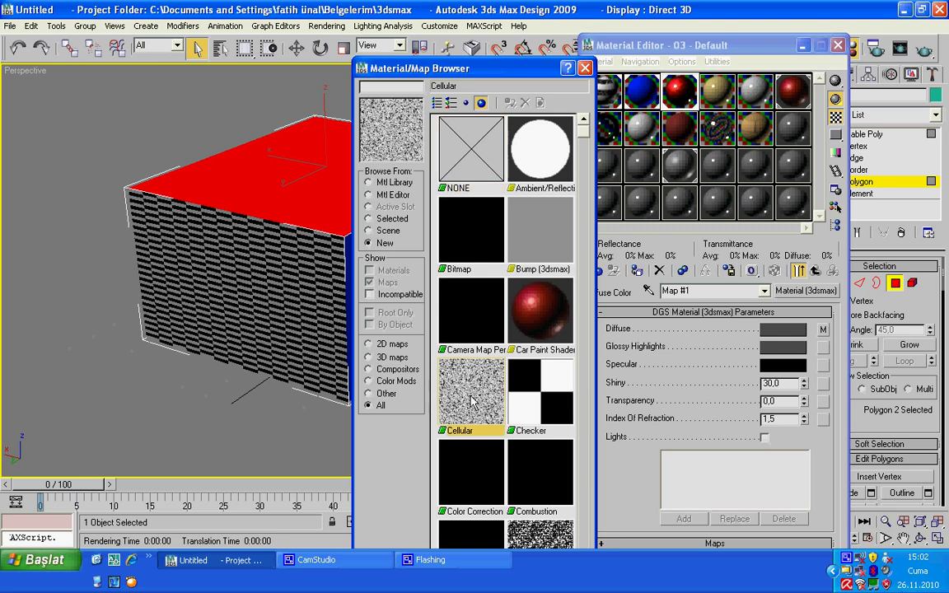
{"action": "left_click", "coordinate": [680, 377]}
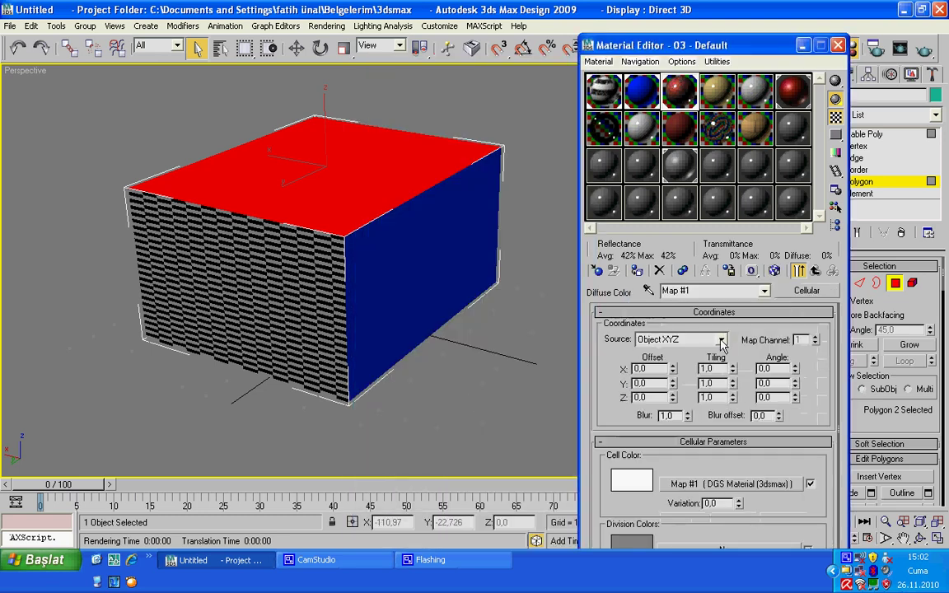
{"action": "left_click", "coordinate": [774, 272]}
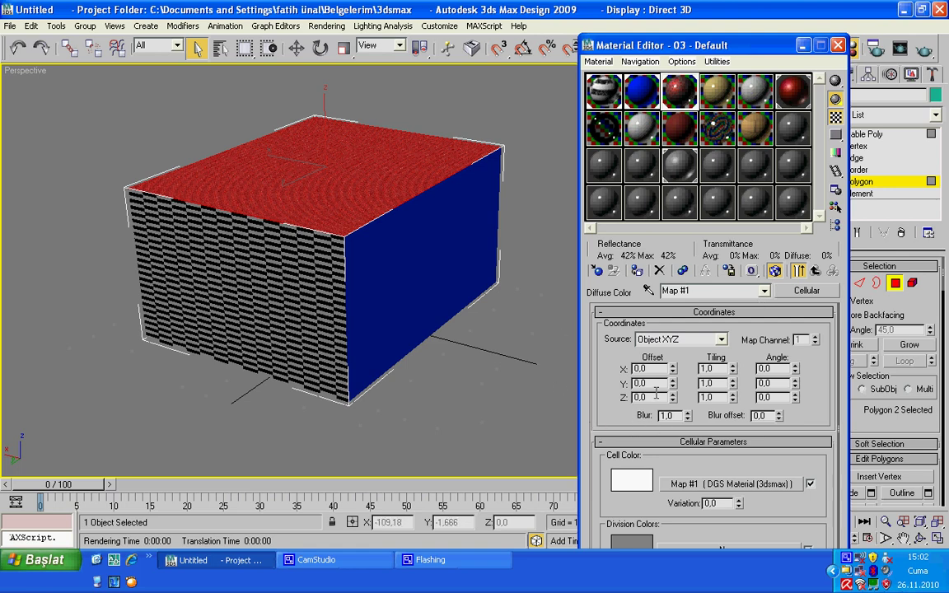
- Set the Cellular map's first division color to a light orange
{"action": "left_click", "coordinate": [631, 542]}
{"action": "left_click_drag", "start_coordinate": [353, 132], "coordinate": [309, 121]}
{"action": "left_click", "coordinate": [544, 221]}
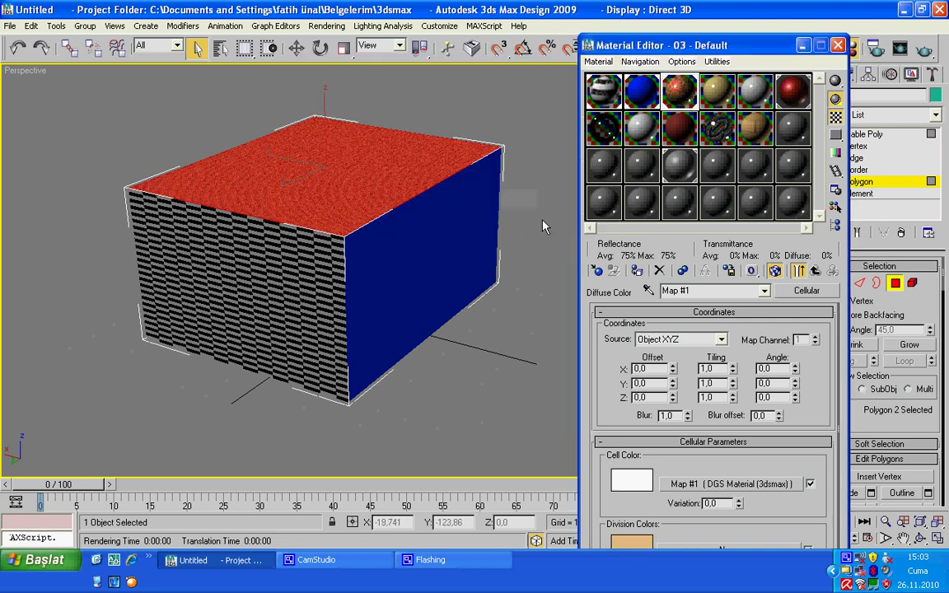
- Deselect the box's top face, close the Material Editor and render the Perspective view
{"action": "left_click", "coordinate": [528, 323]}
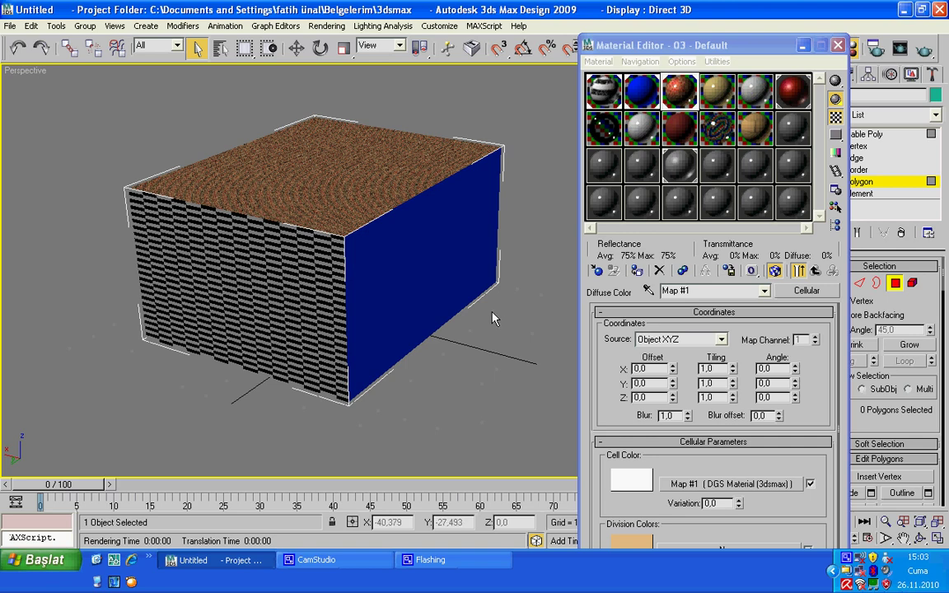
{"action": "left_click", "coordinate": [838, 46]}
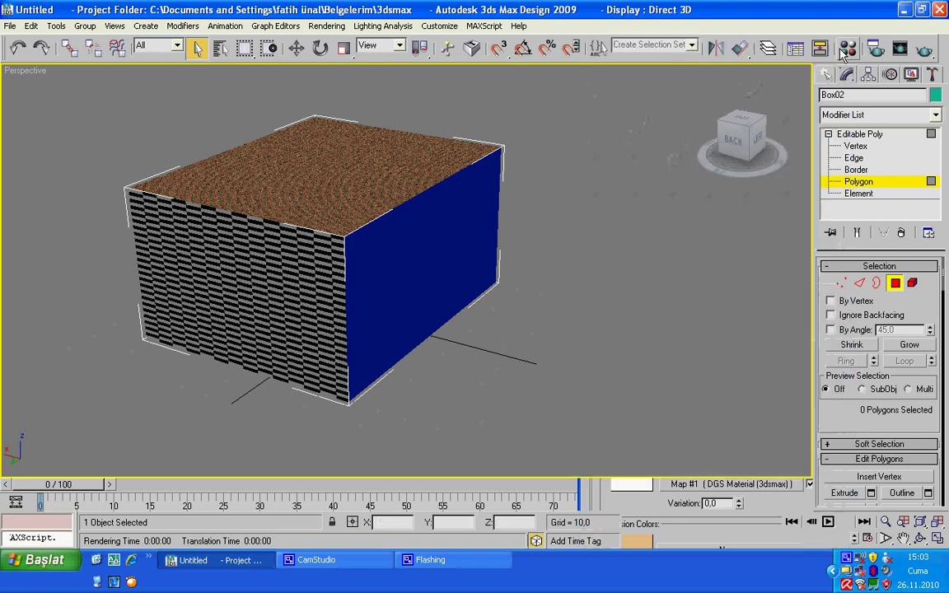
{"action": "left_click", "coordinate": [923, 51]}
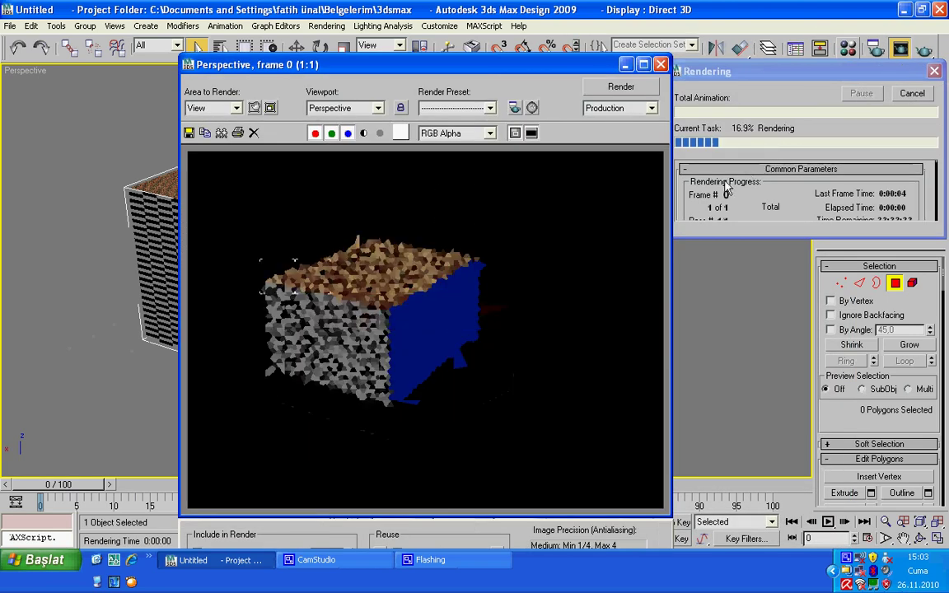